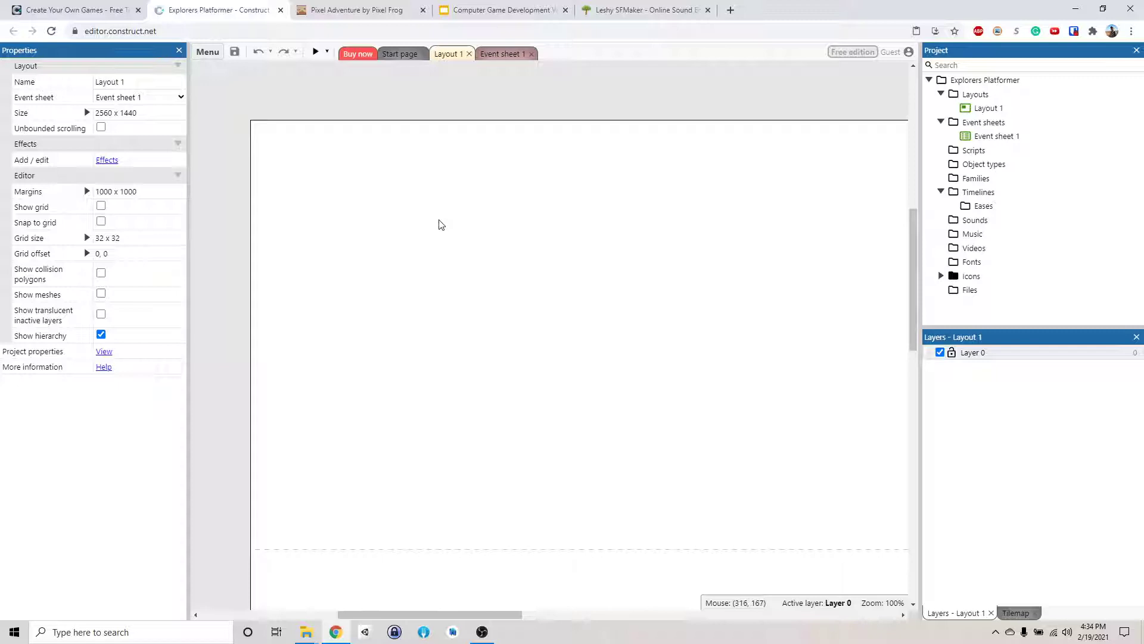
Run a preview of the empty layout and close the preview window.
scroll(441, 224, "down", 8, "ctrl")
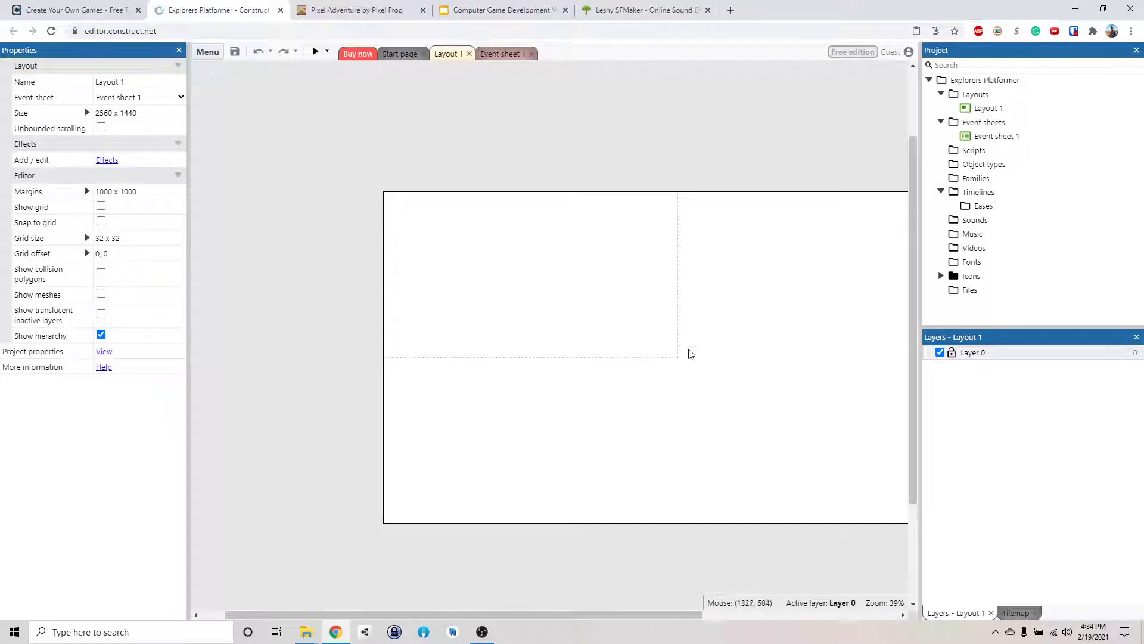
middle_click_drag(687, 352, 570, 337)
scroll(581, 338, "down", 2)
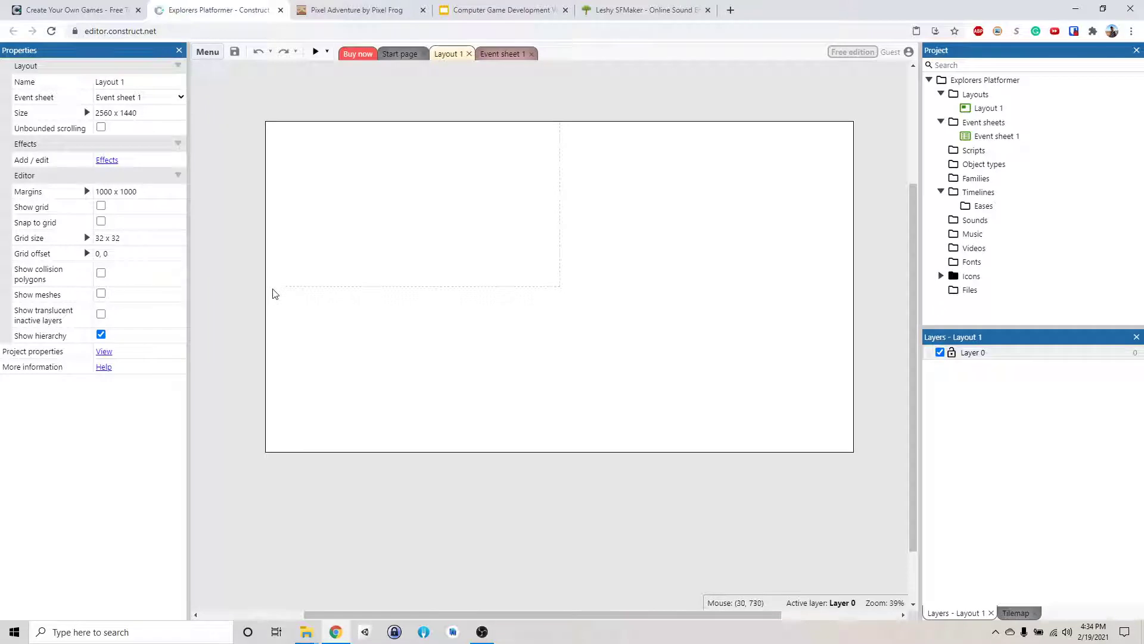
left_click(316, 52)
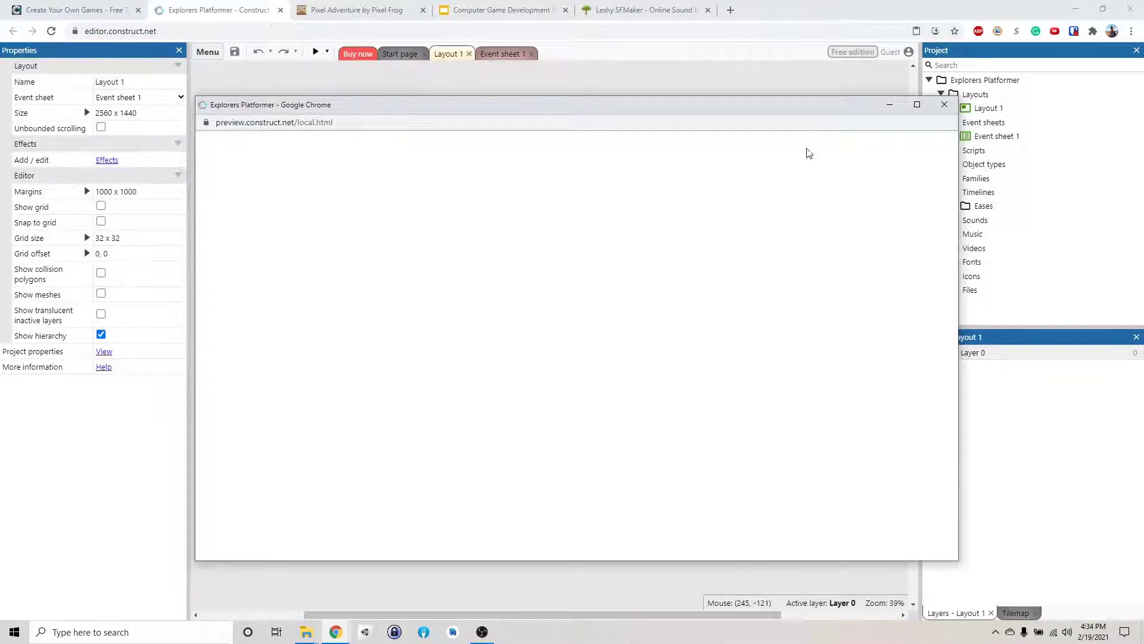
left_click(944, 105)
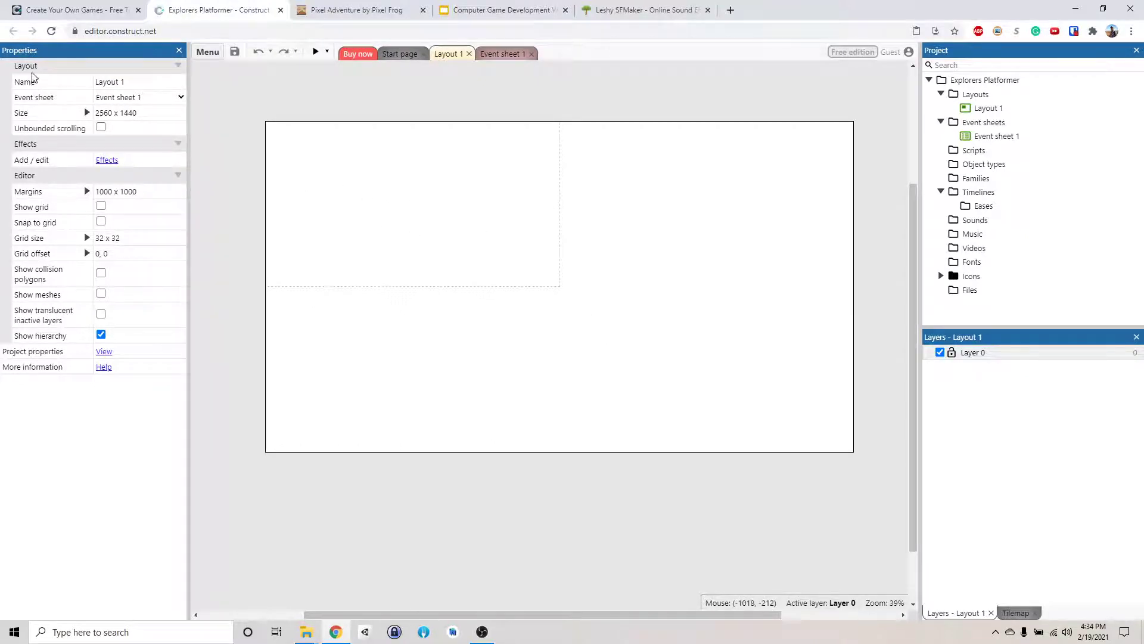
Rename the layout as Level1 and select it in the project.
left_click(140, 84)
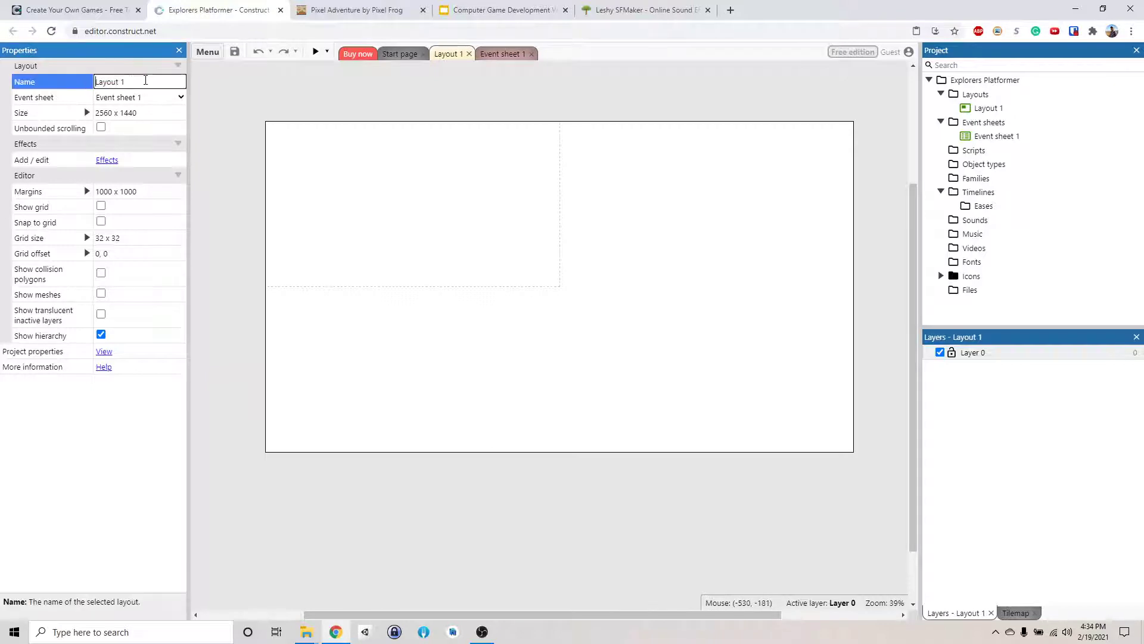
type("Level1")
left_click(231, 110)
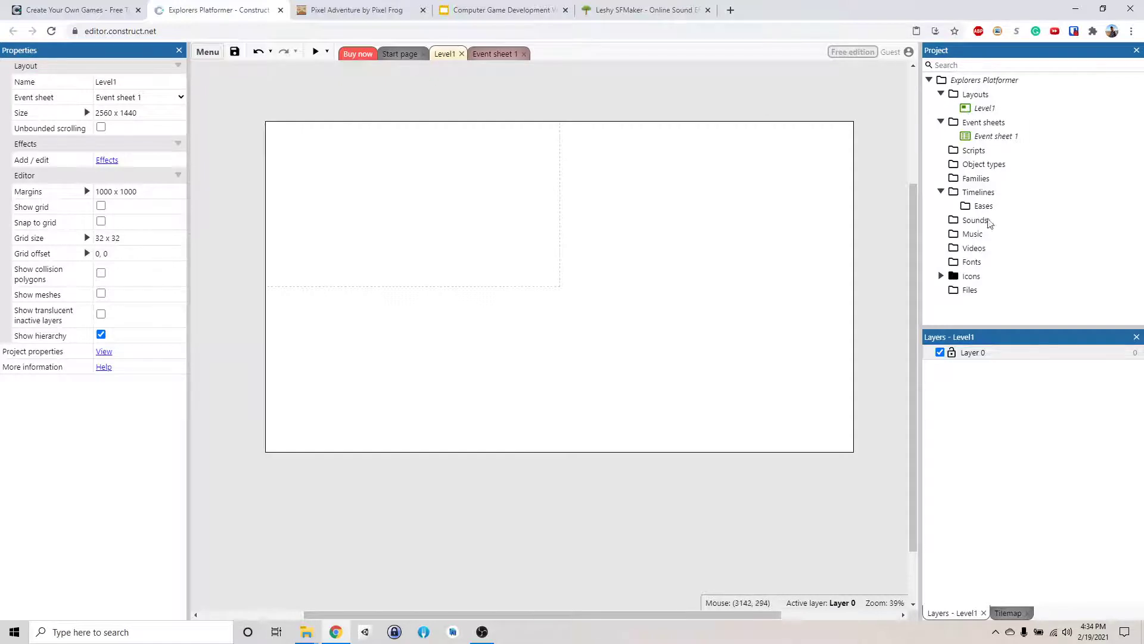
left_click(985, 110)
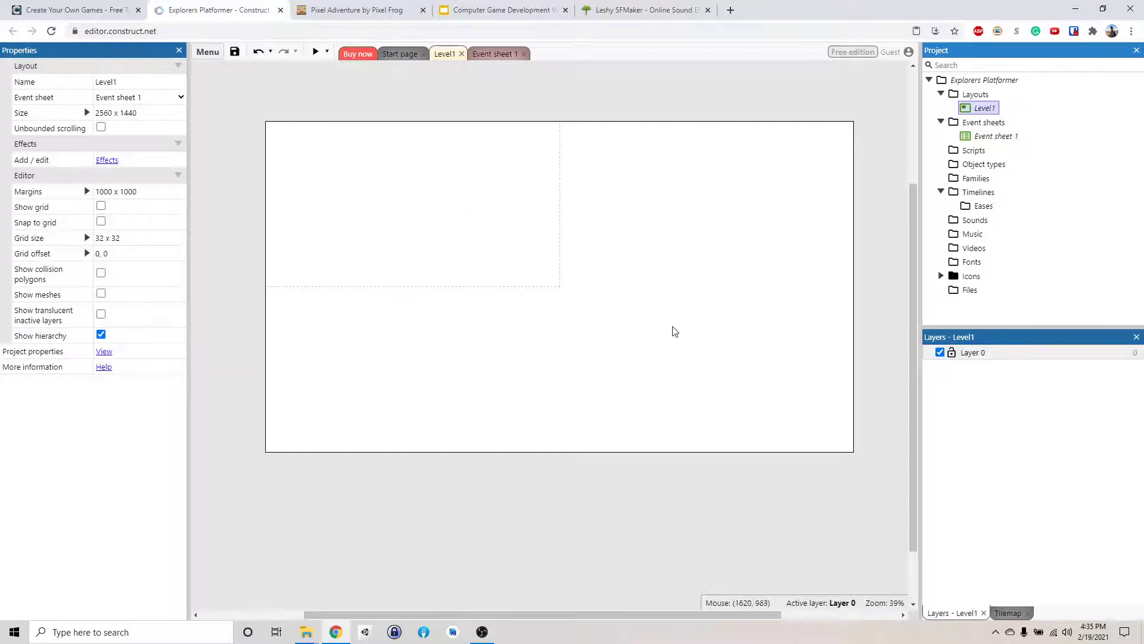
left_click(341, 274)
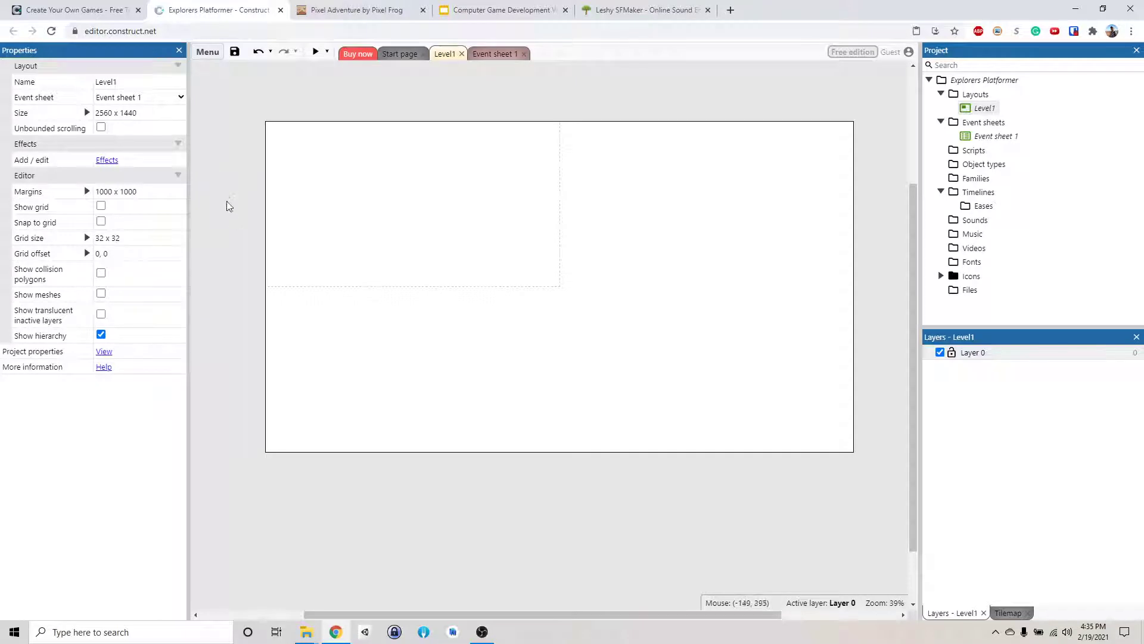
Set the size of the Level1 layout to 3000 x 1000 pixels.
left_click(145, 114)
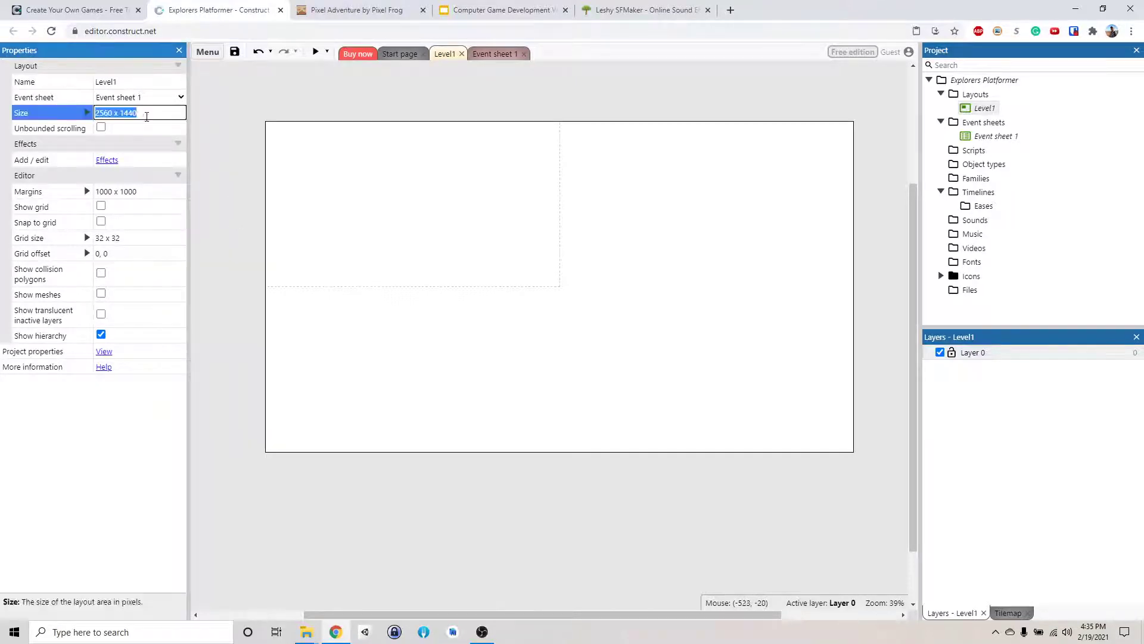
left_click(138, 114)
double_click(129, 113)
type("1")
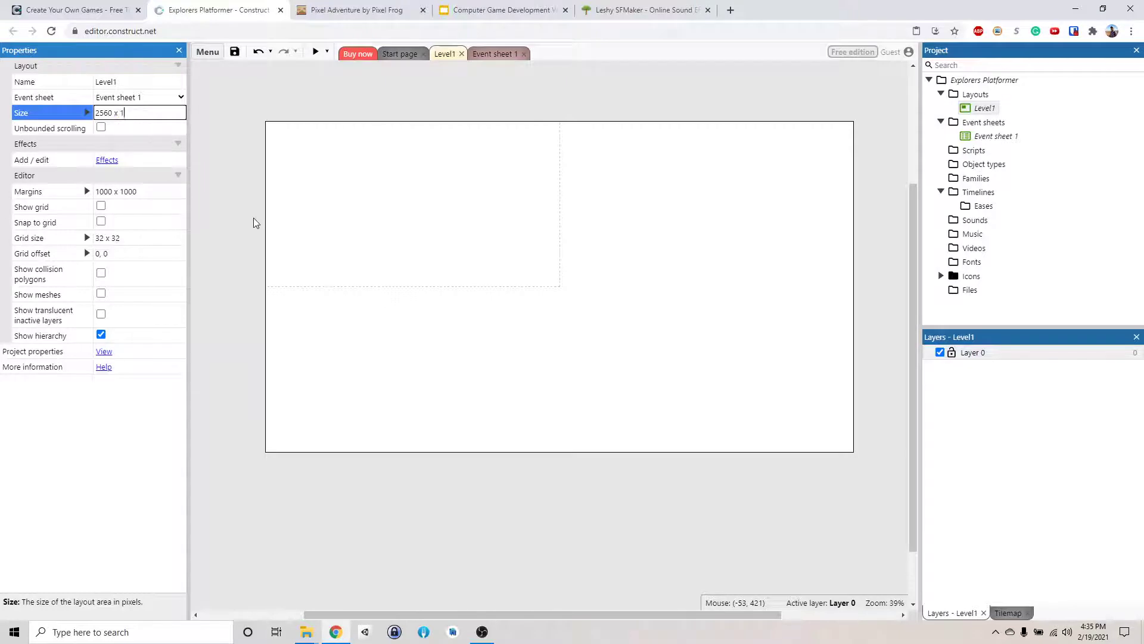
type("000")
key("Tab")
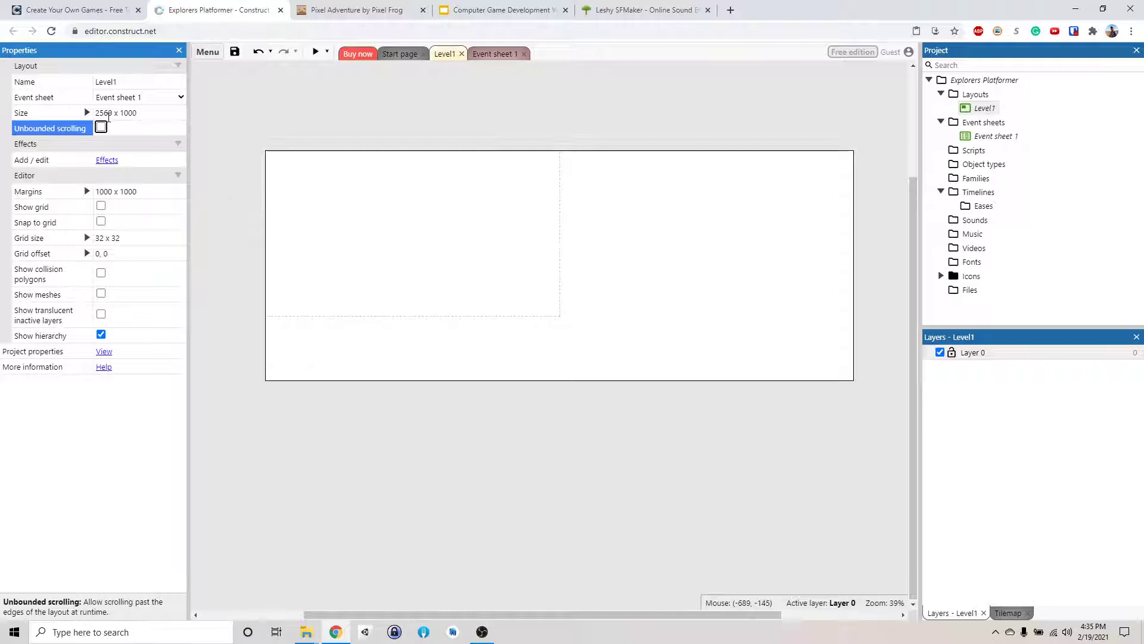
left_click(117, 113)
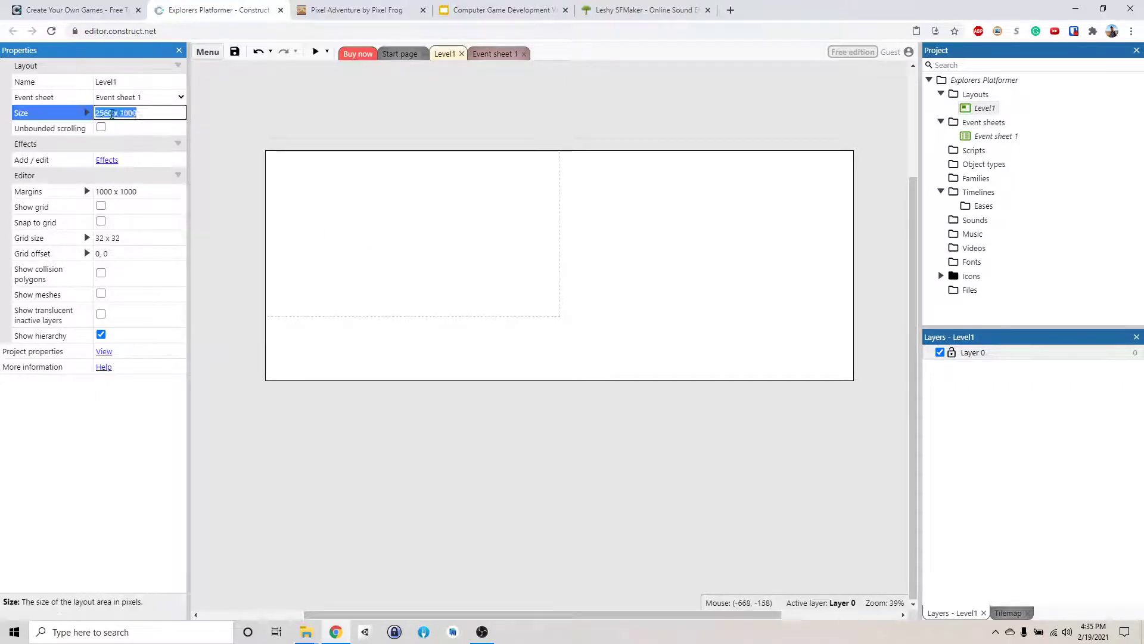
left_click_drag(114, 113, 88, 115)
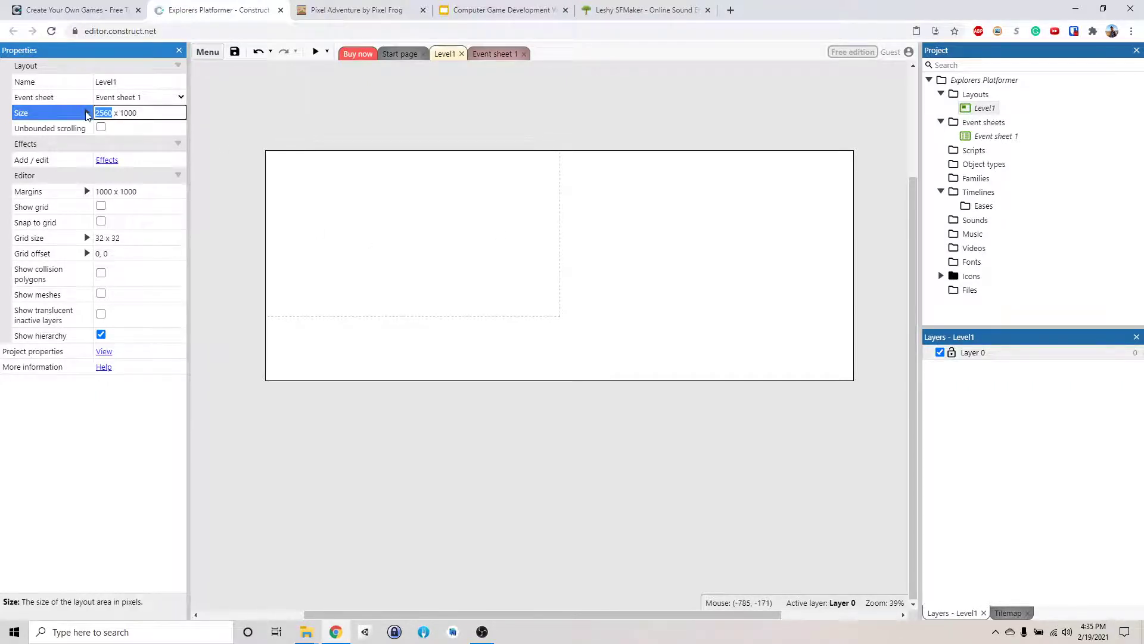
type("3000")
key("Tab")
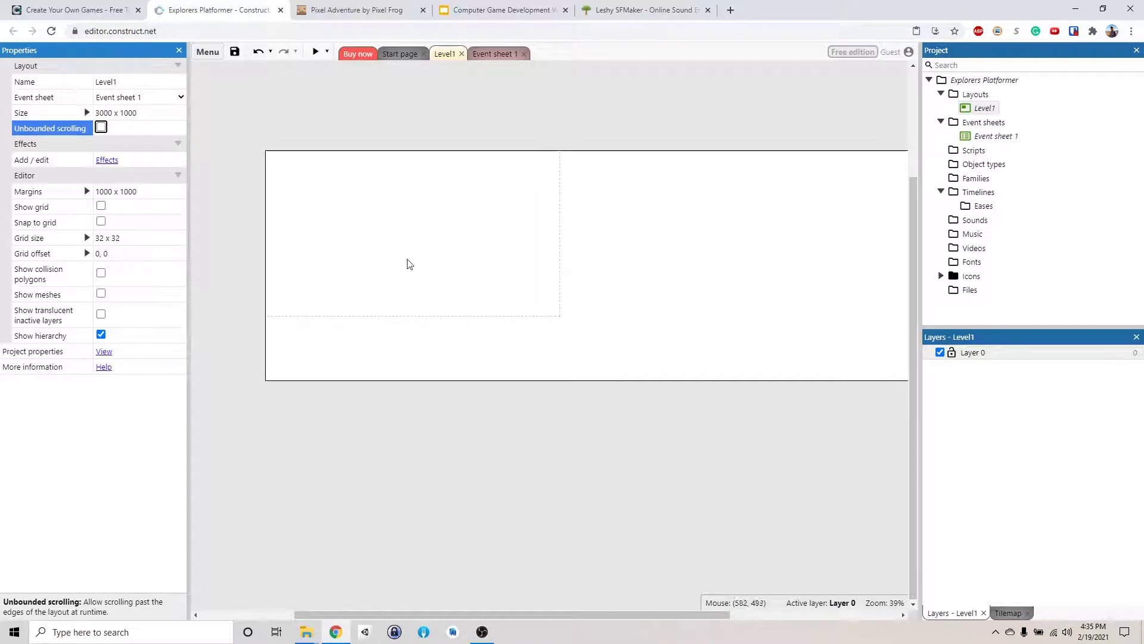
Insert a new Sprite object near the middle of the Level1 layout.
scroll(663, 254, "down", 3)
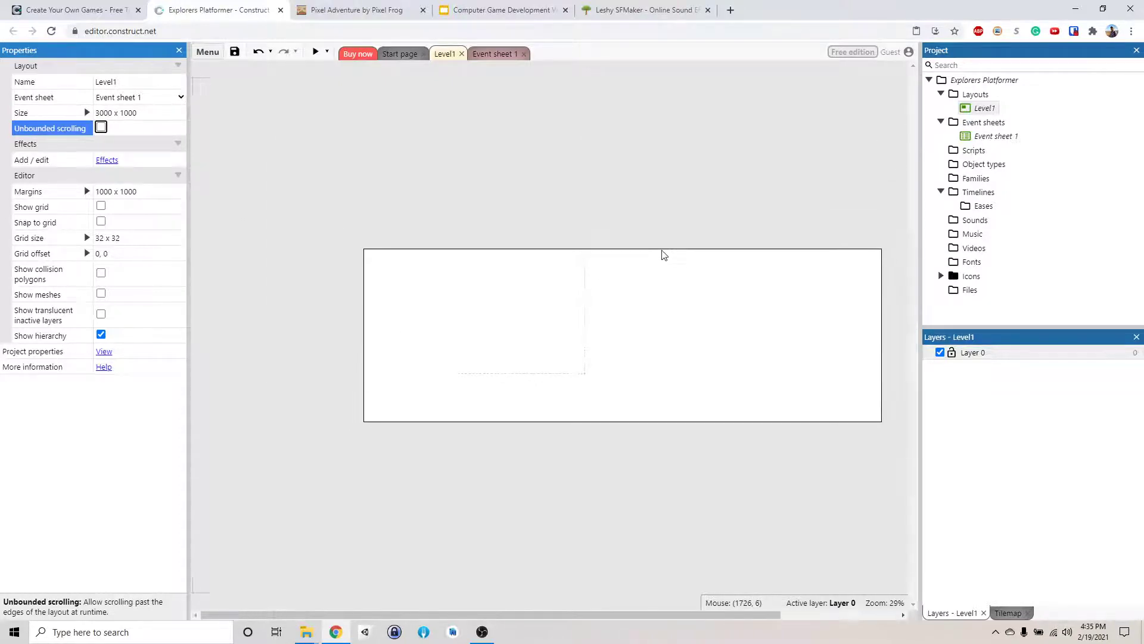
middle_click_drag(670, 299, 644, 273)
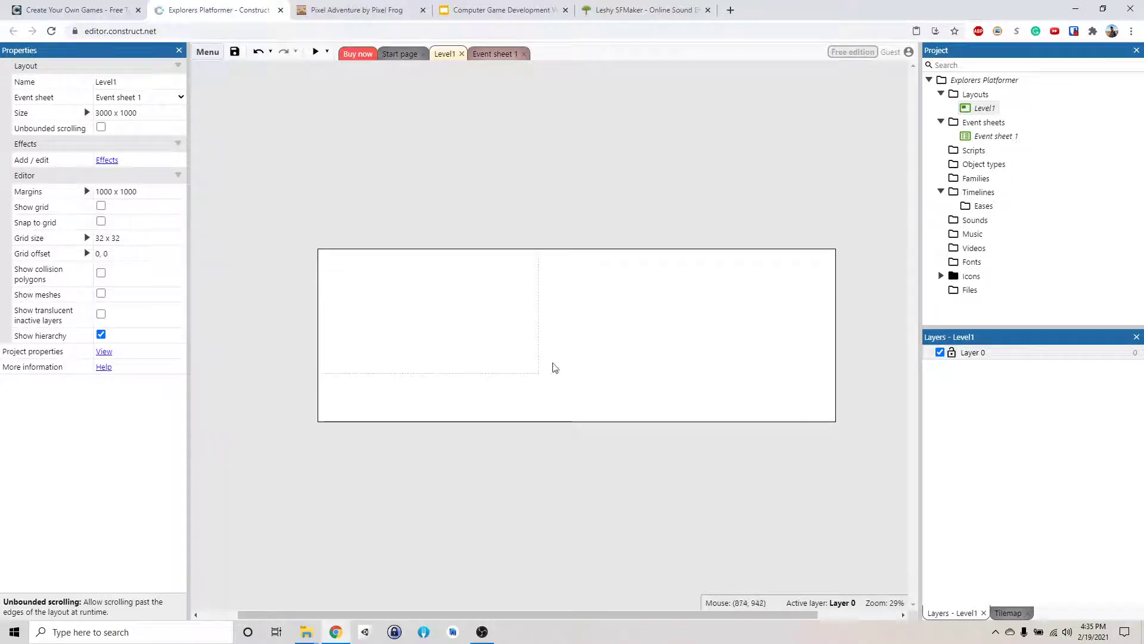
right_click(559, 324)
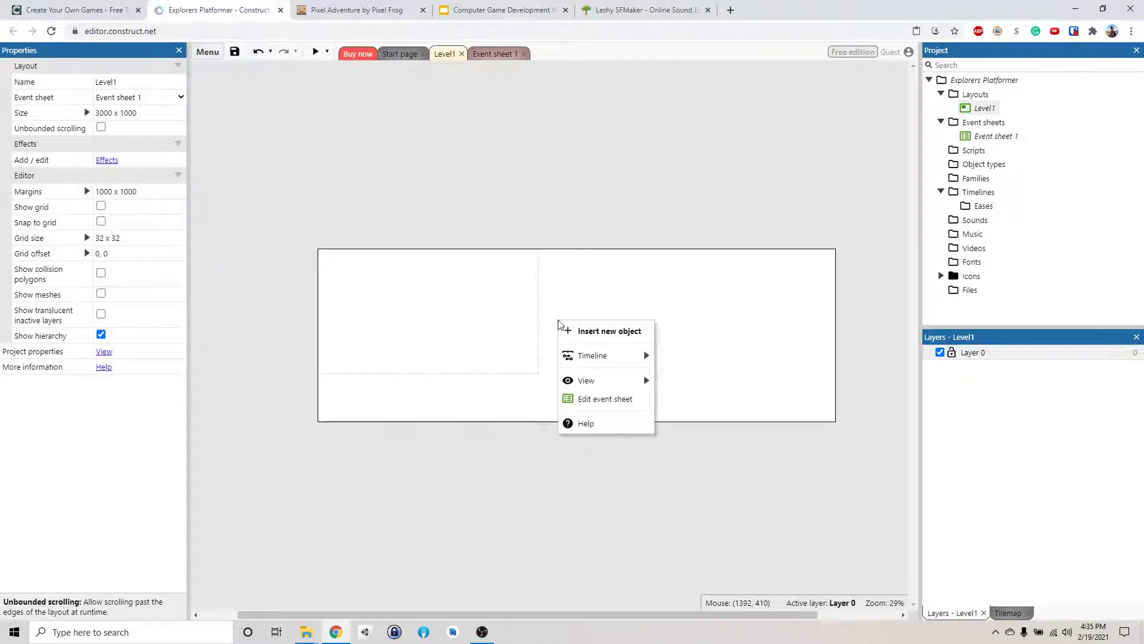
left_click(606, 333)
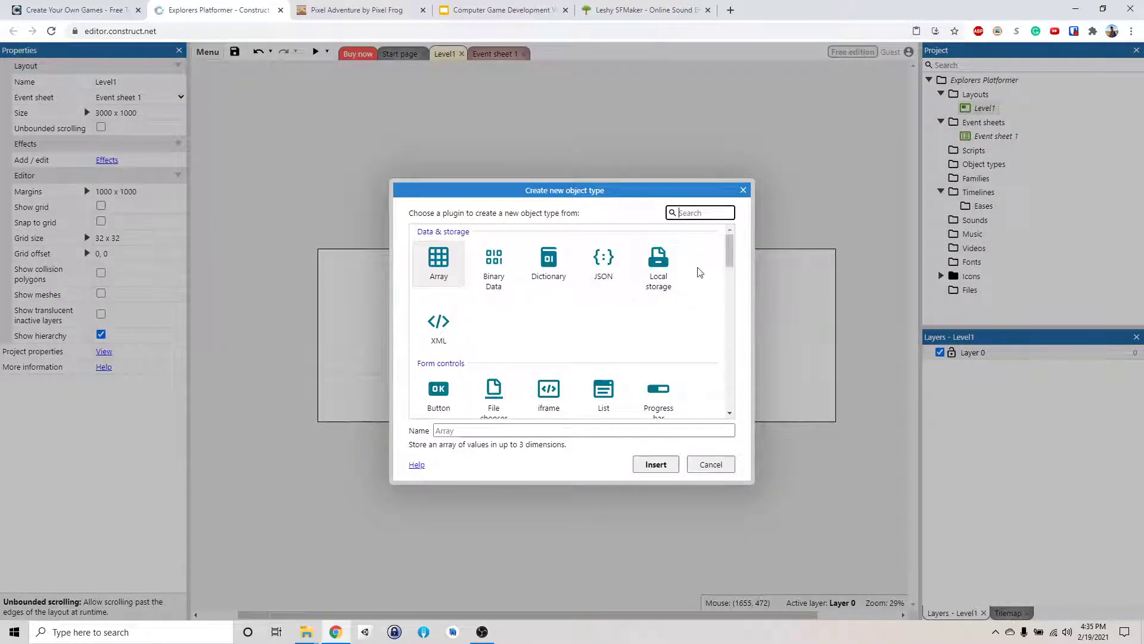
left_click_drag(730, 258, 735, 300)
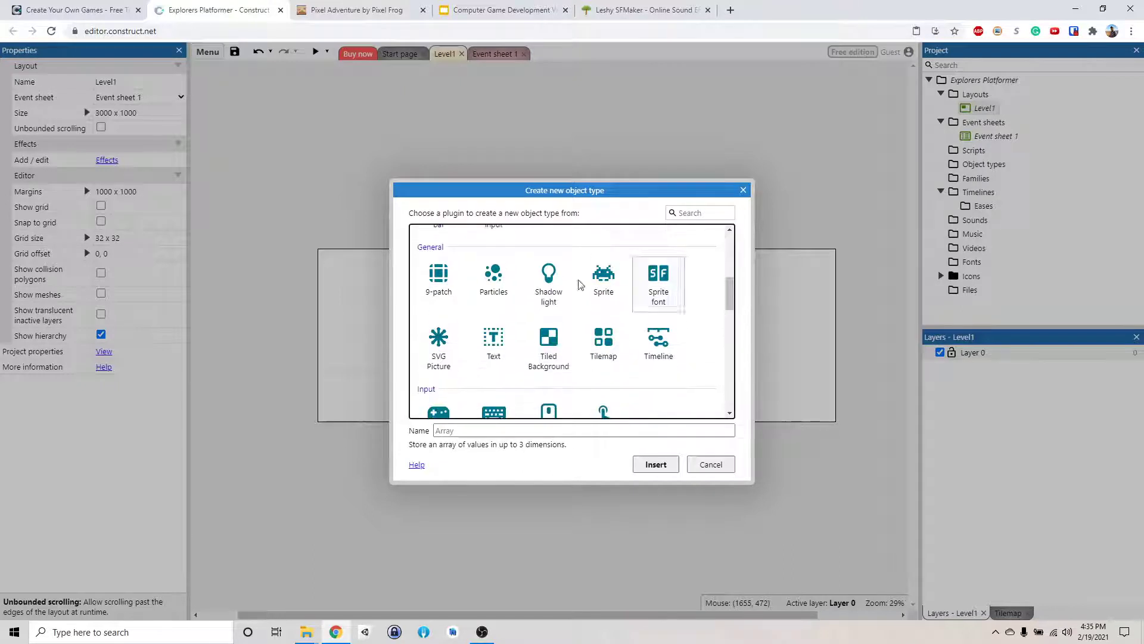
left_click(610, 292)
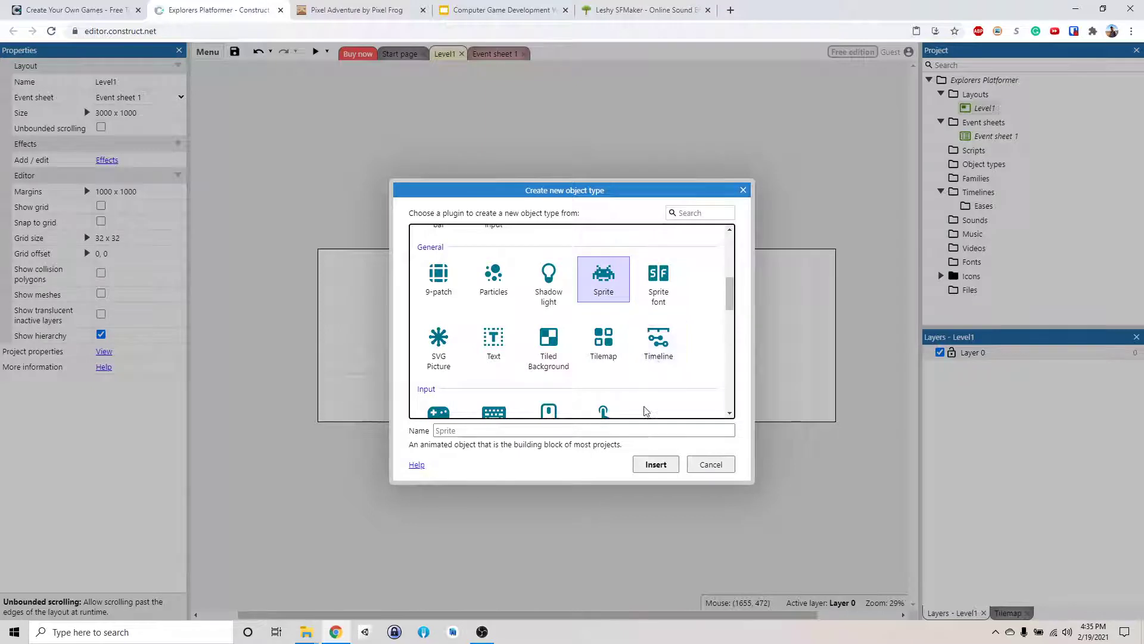
left_click(656, 464)
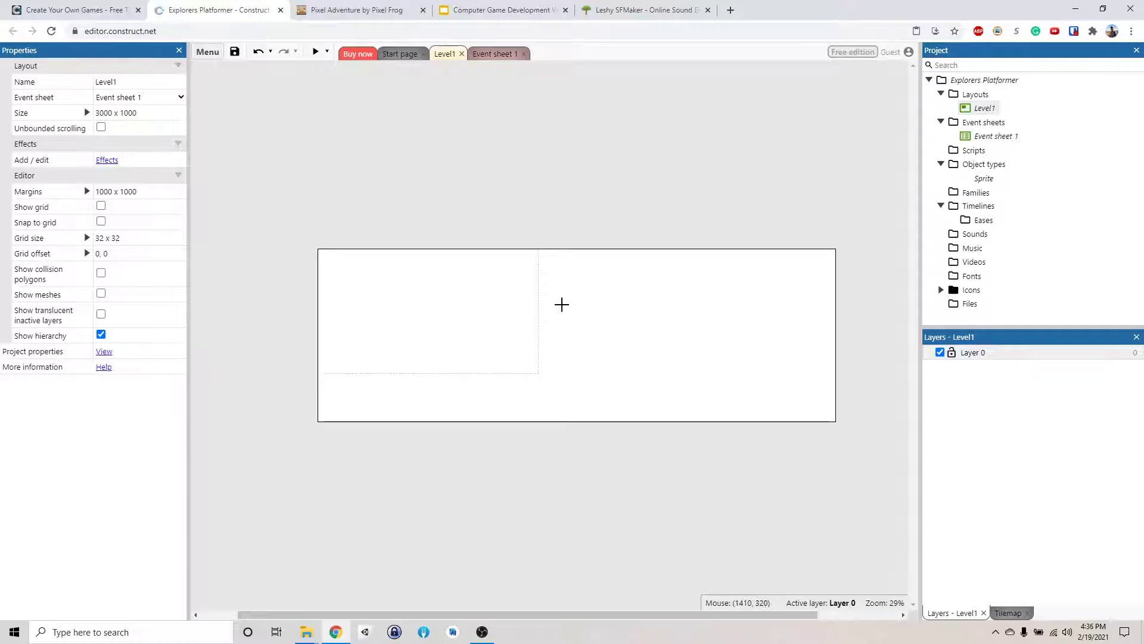
left_click(582, 314)
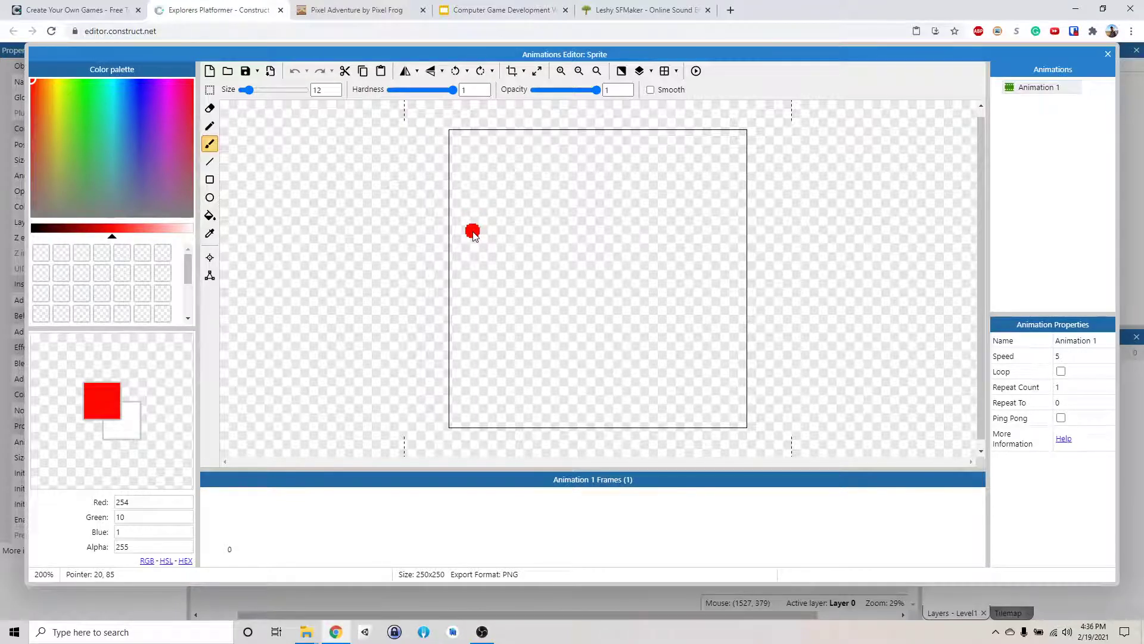
Paint a rough red stick figure on the sprite's first frame with the size 12 brush, undoing the stray dot beside it.
mouse_move(581, 214)
left_mouse_down()
mouse_move(619, 305)
mouse_move(571, 236)
mouse_move(600, 324)
left_mouse_up()
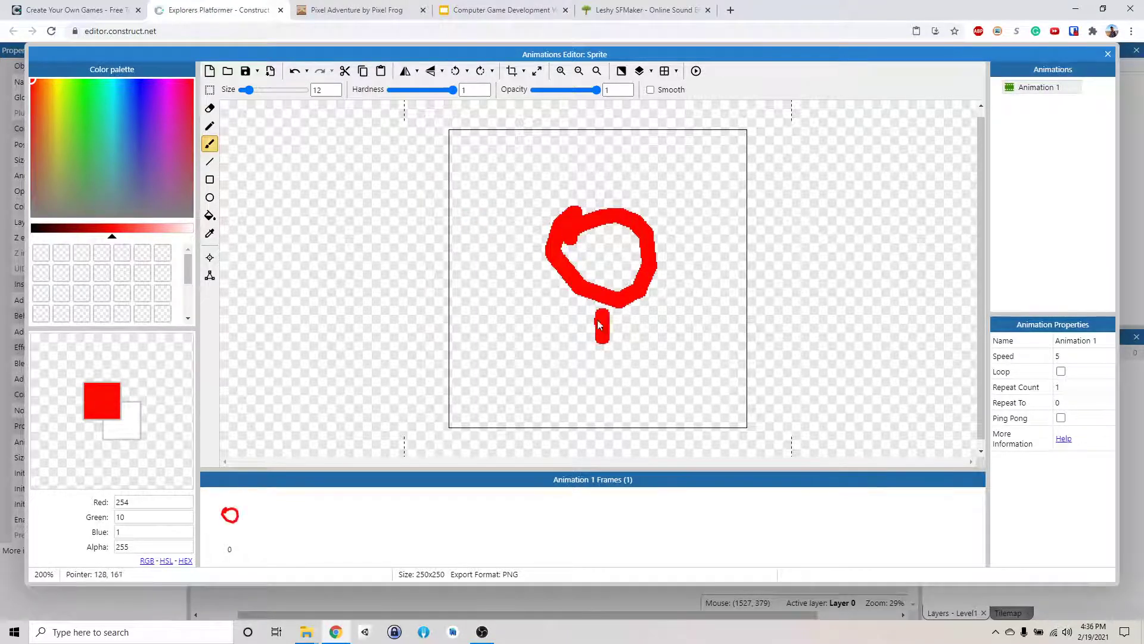
left_click_drag(510, 322, 569, 321)
left_click_drag(587, 323, 666, 334)
mouse_move(593, 331)
left_mouse_down()
mouse_move(551, 378)
mouse_move(706, 396)
left_mouse_up()
left_click(719, 354)
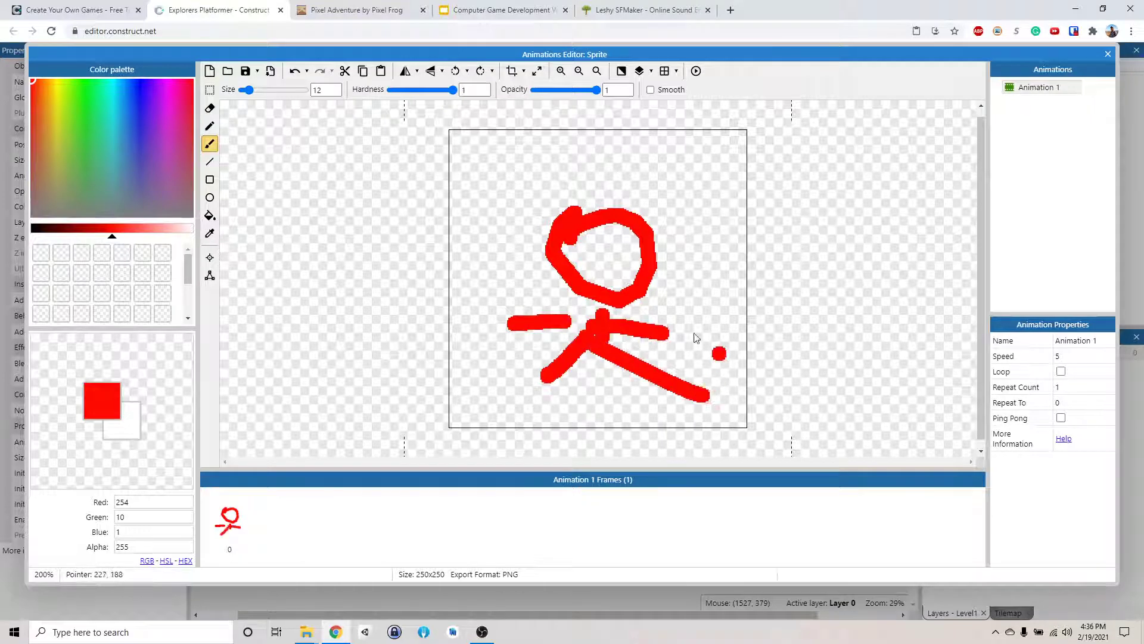
key("ctrl+z")
Start importing frames from a strip and browse to Desktop > Pixel Adventure 1 > Free > Main Characters > Ninja Frog.
right_click(295, 529)
mouse_move(368, 497)
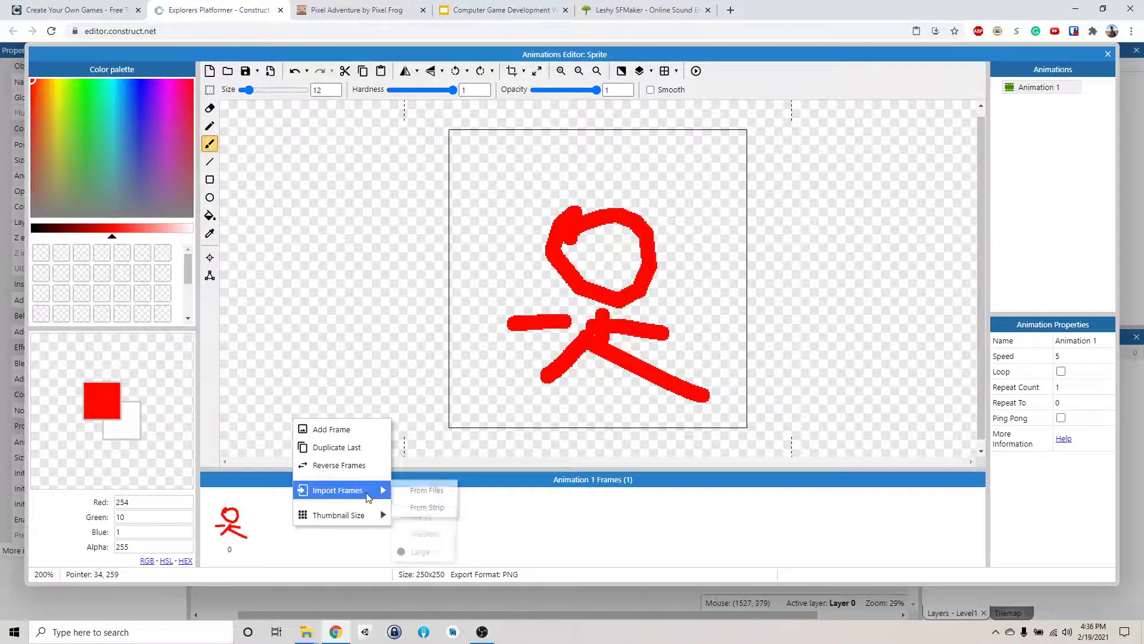
left_click(438, 511)
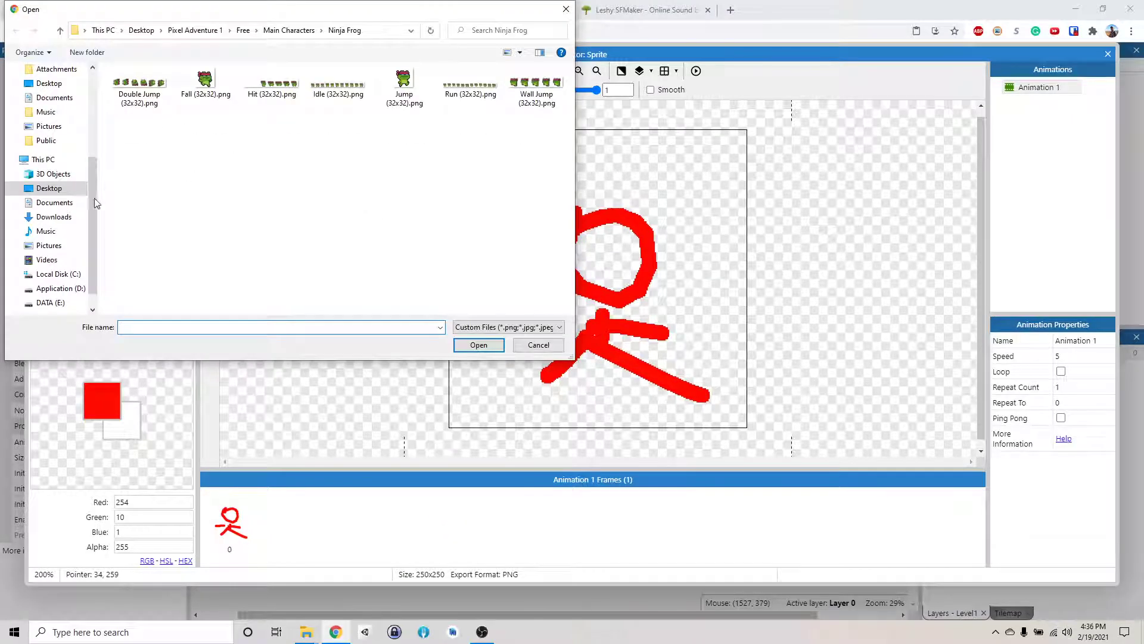
left_click(55, 189)
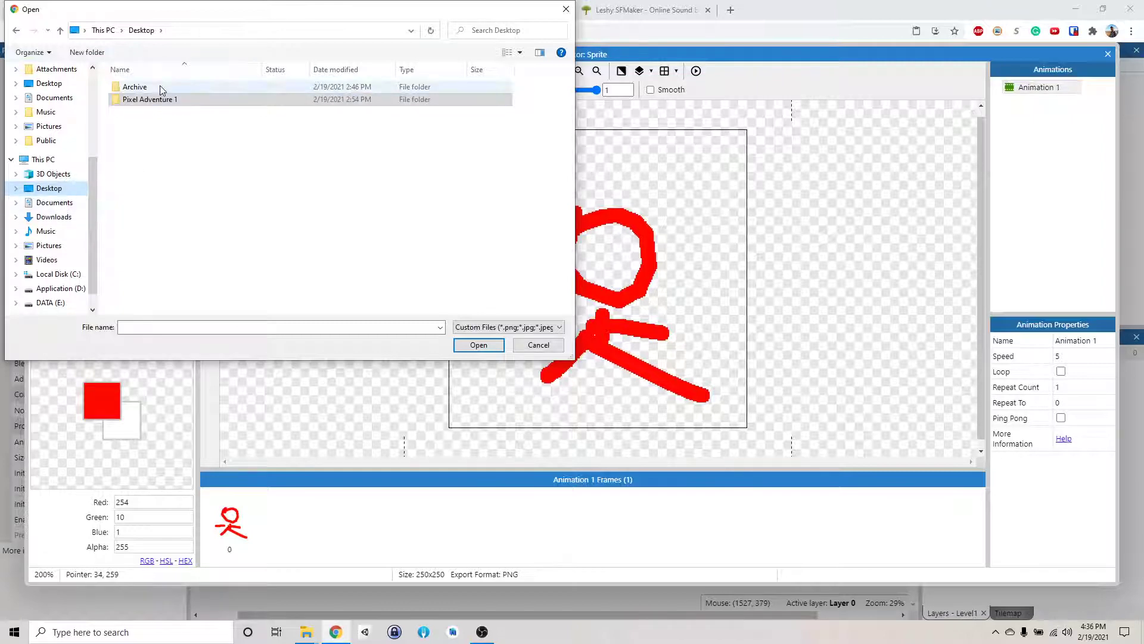
left_click(154, 101)
double_click(155, 102)
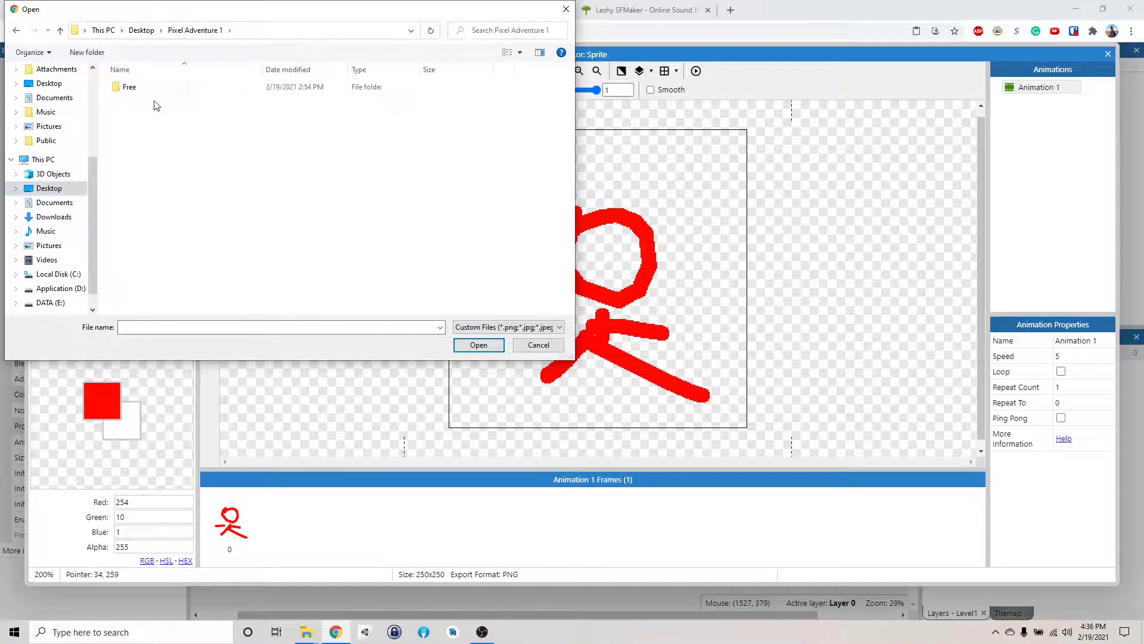
double_click(135, 89)
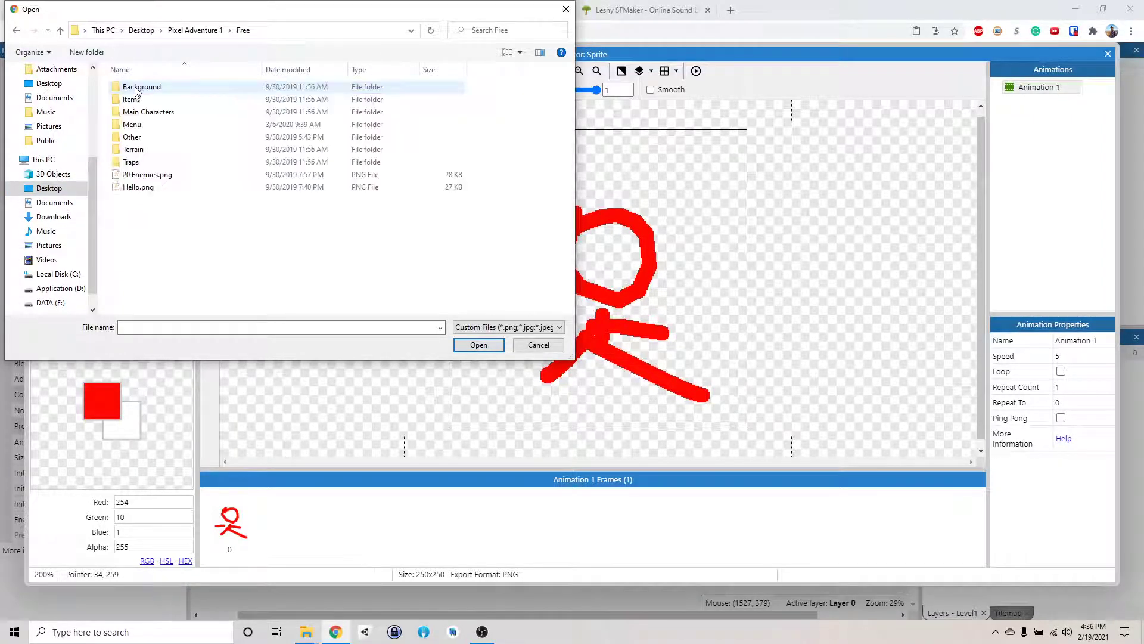
double_click(180, 113)
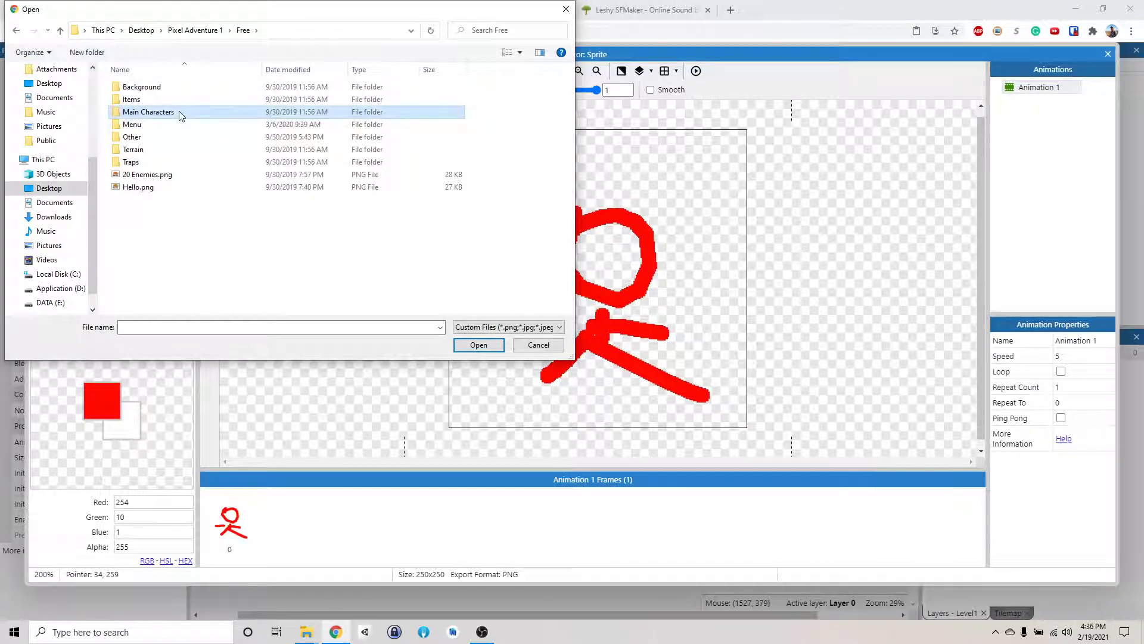
scroll(444, 158, "down", 3)
scroll(333, 174, "up", 1)
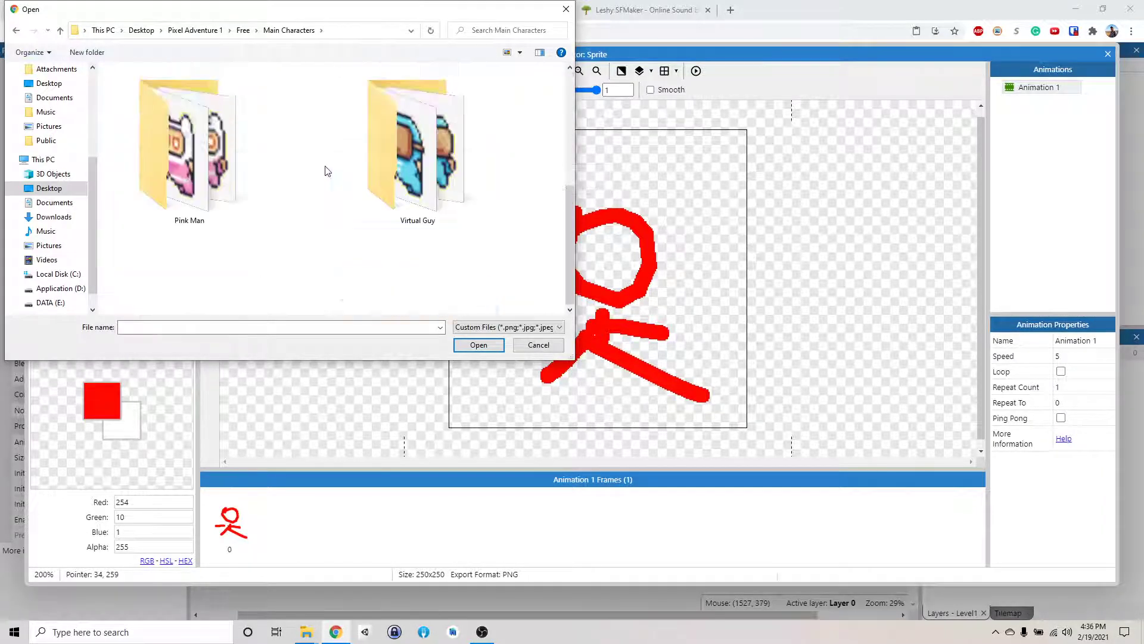
scroll(256, 172, "up", 2)
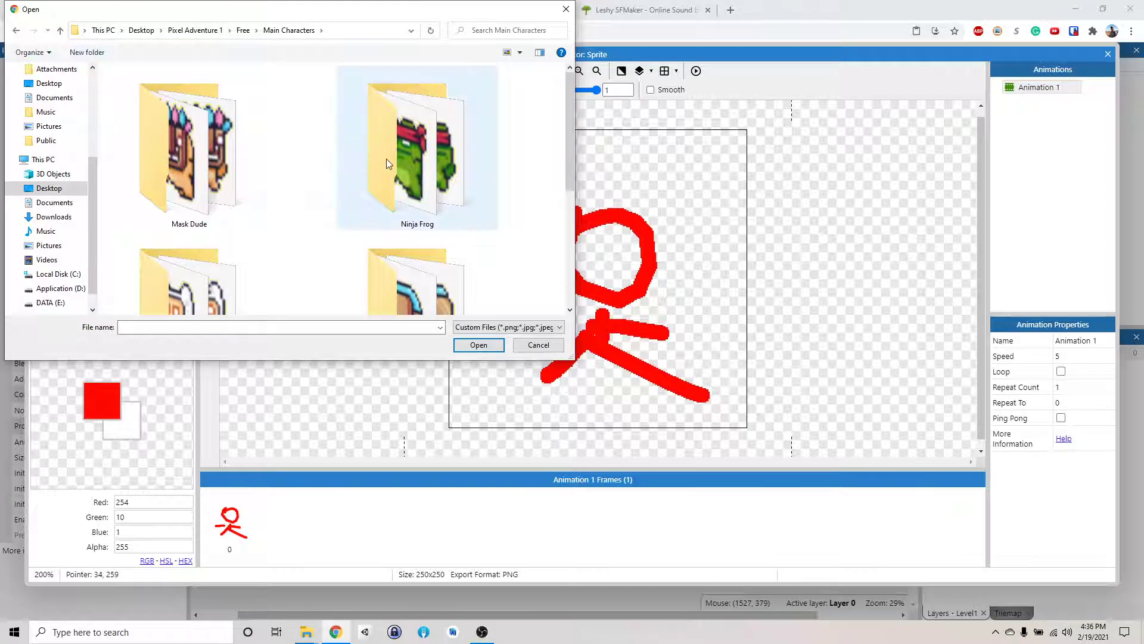
double_click(386, 158)
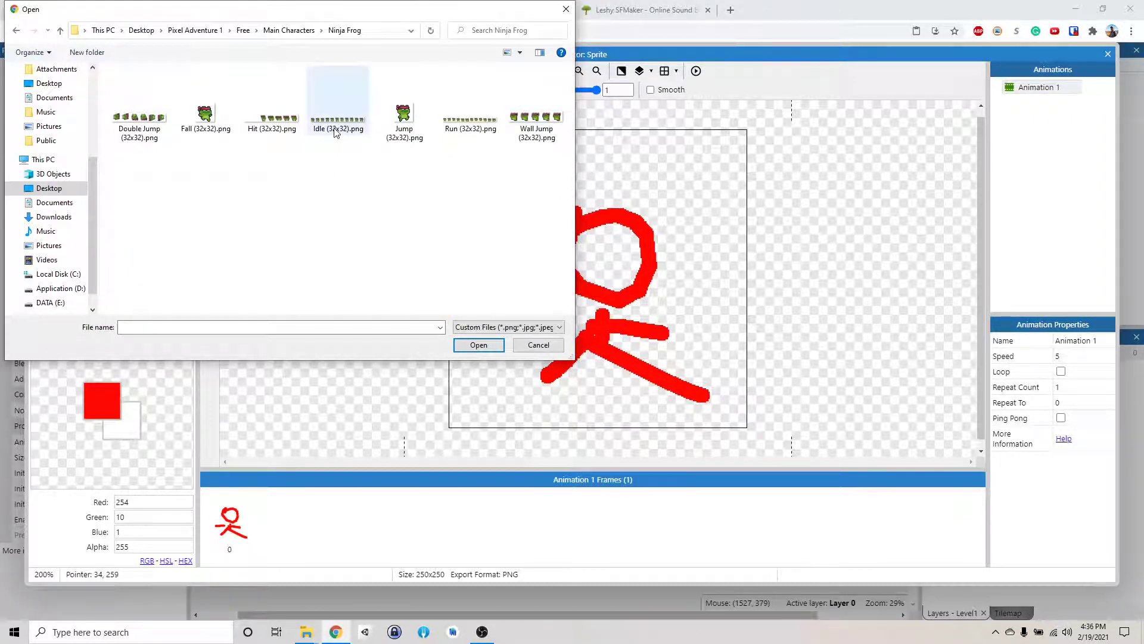
Show the Ninja Frog image files as extra large icons.
right_click(329, 177)
mouse_move(376, 186)
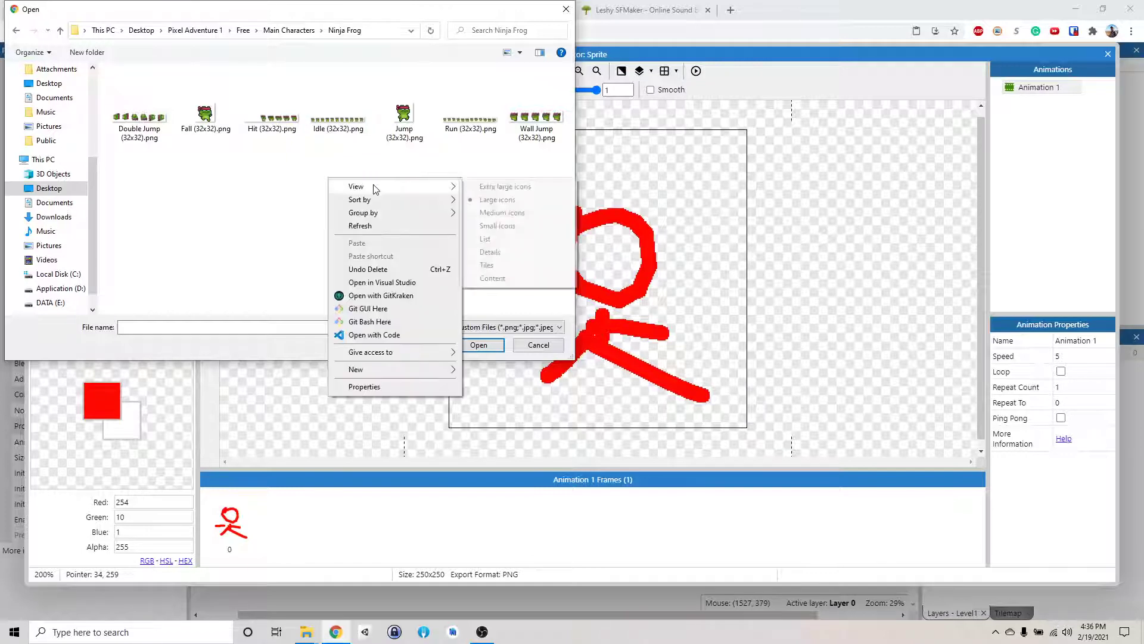
left_click(495, 199)
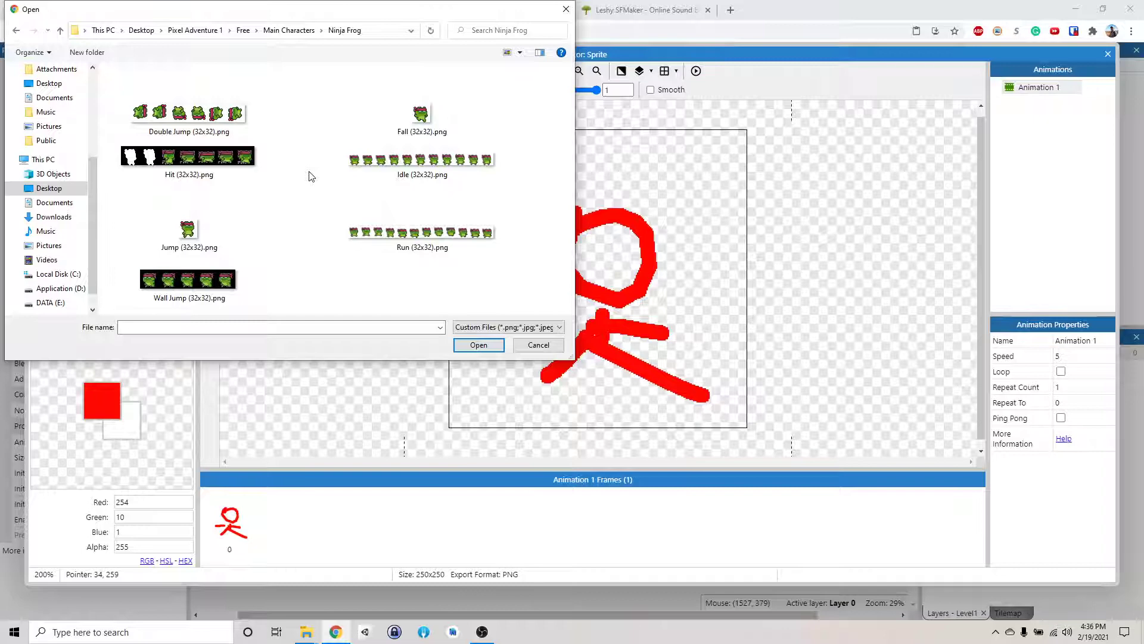
Choose Idle (32x32).png as the sprite strip to import.
left_click(441, 160)
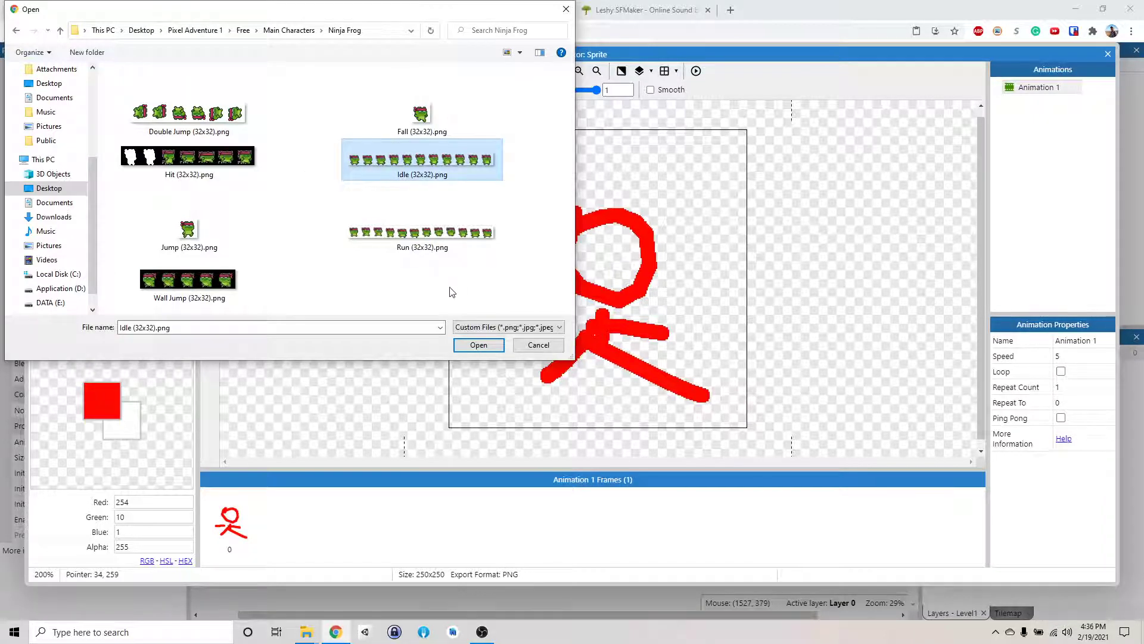
left_click(479, 345)
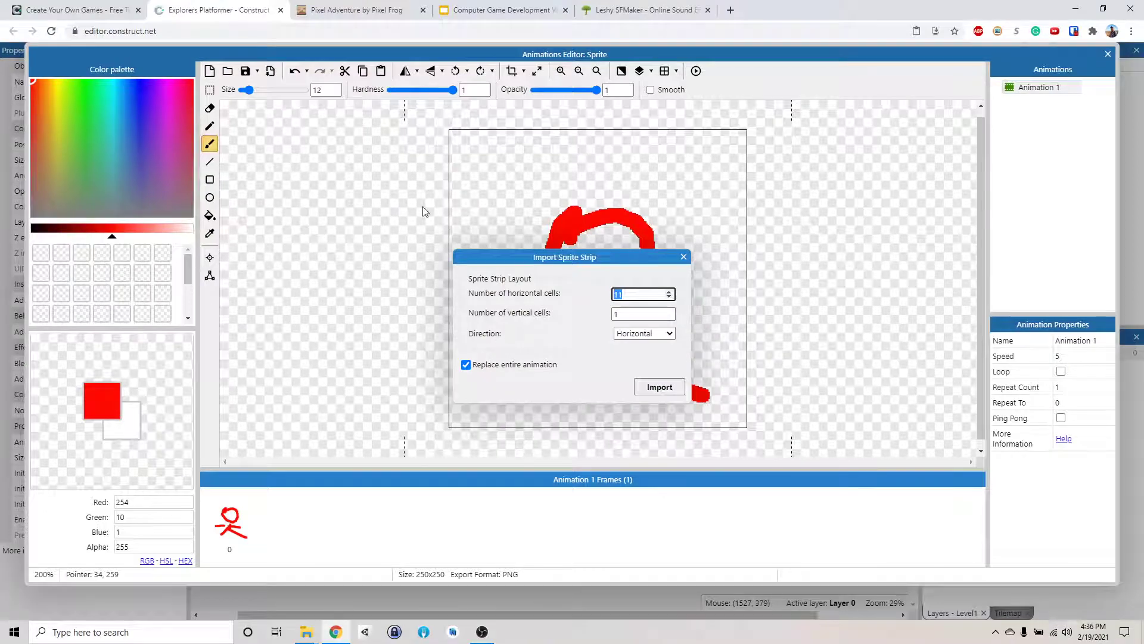
Switch to File Explorer and examine the frames of Idle (32x32).png in Free > Main Characters > Ninja Frog to count its cells.
left_click(306, 632)
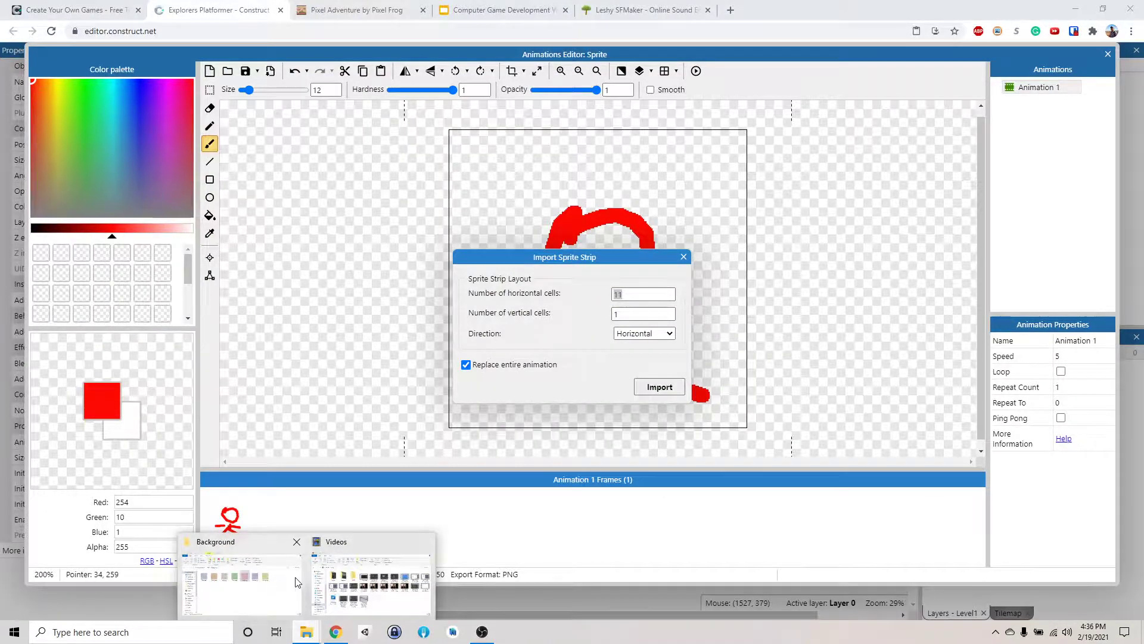
left_click(298, 582)
left_click(553, 161)
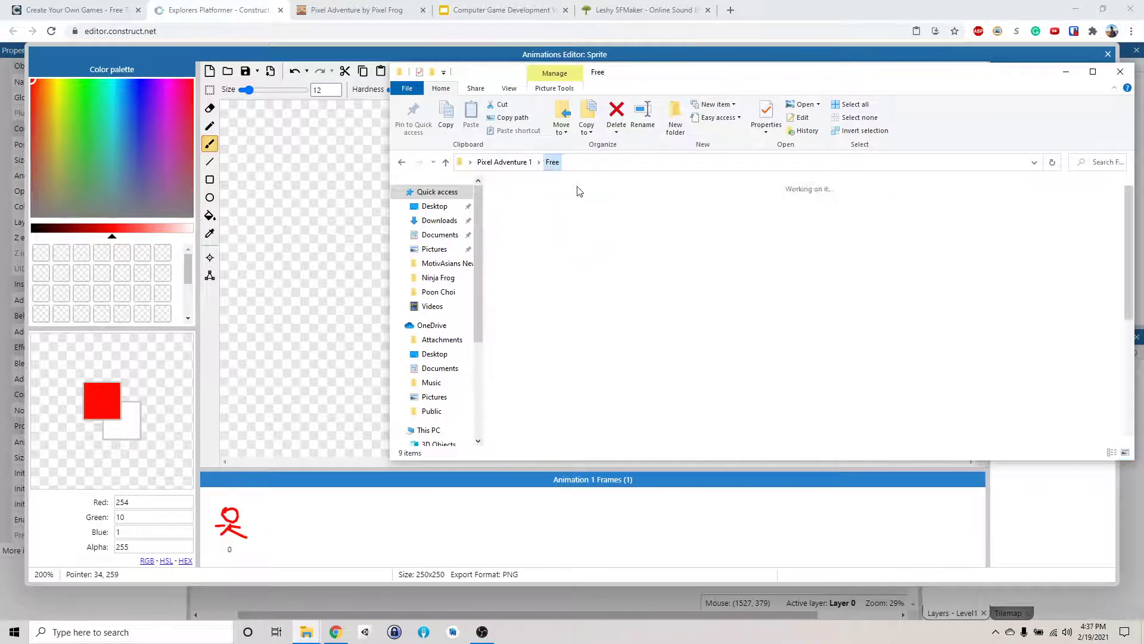
double_click(994, 262)
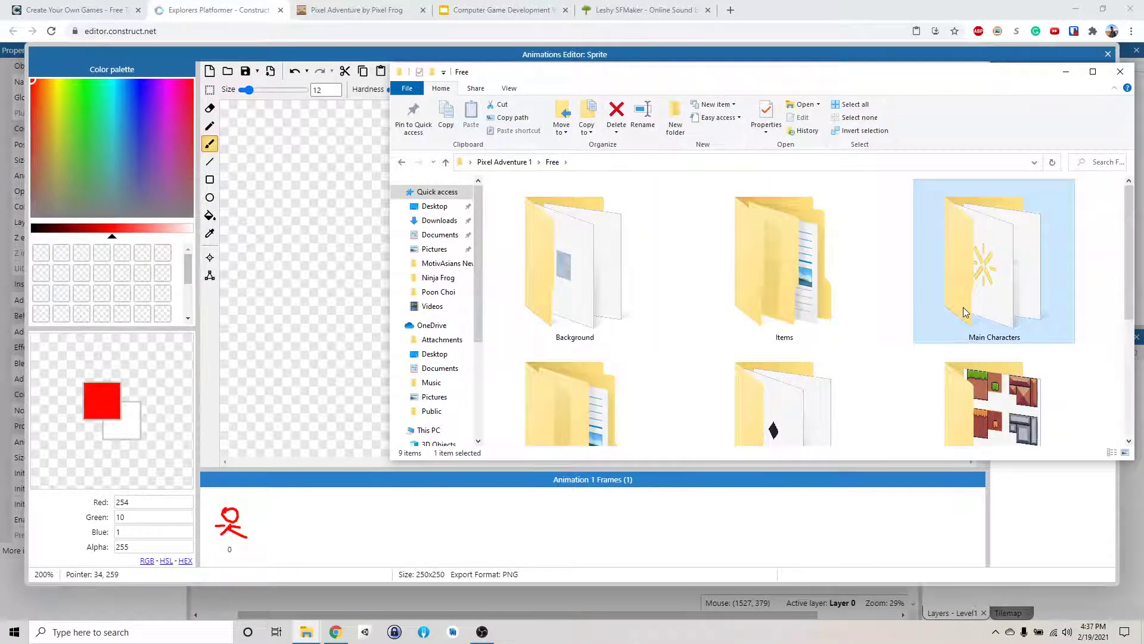
double_click(774, 258)
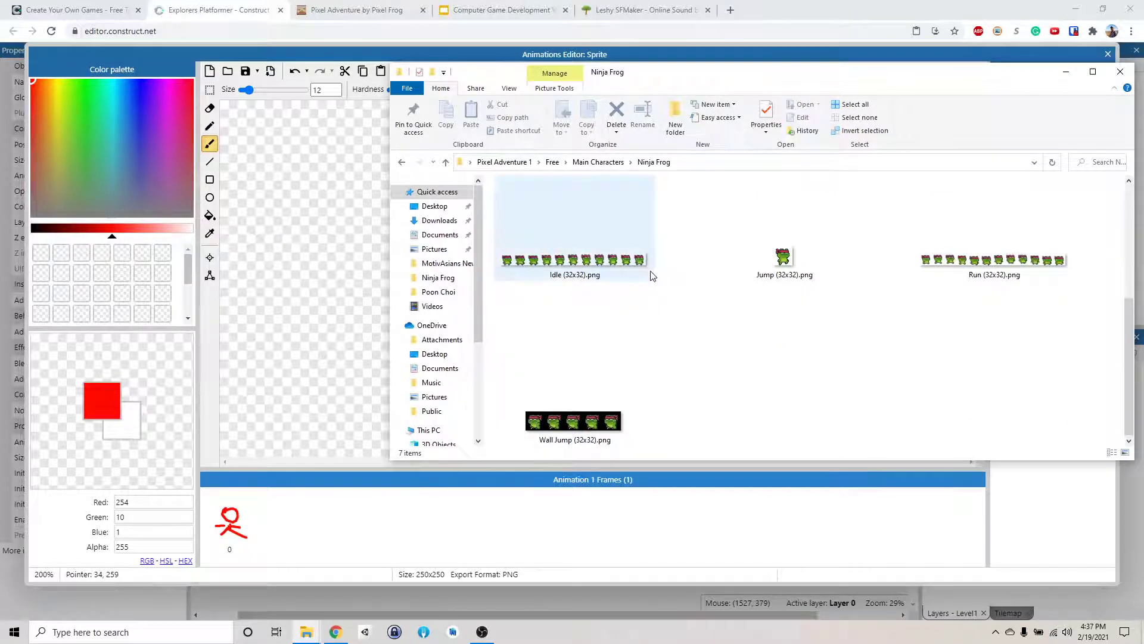
left_click_drag(652, 275, 490, 504)
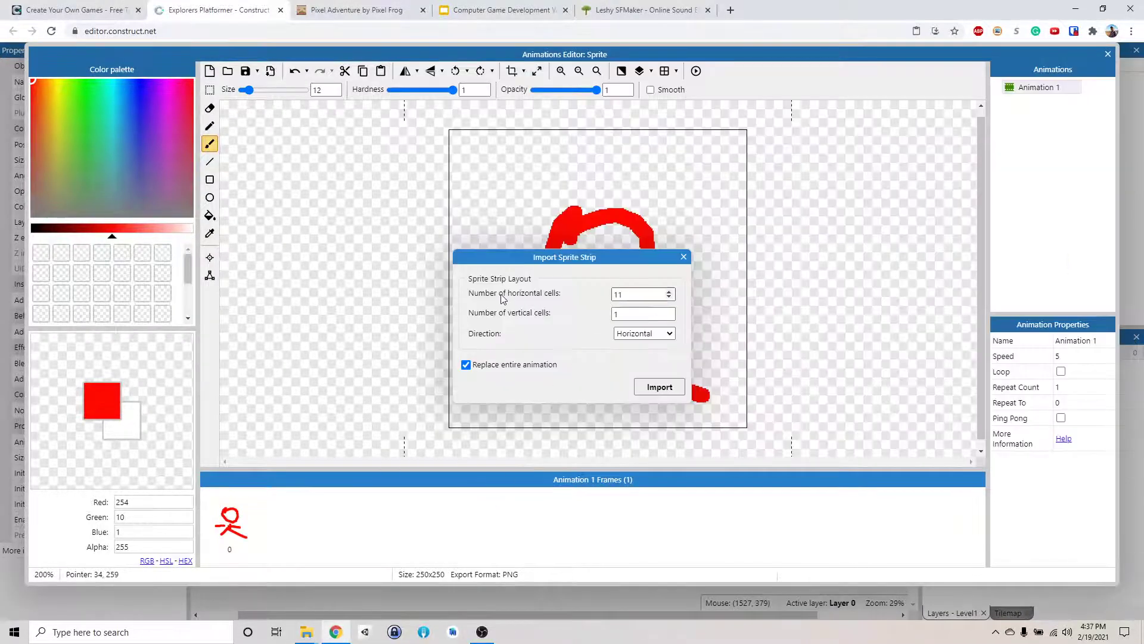
mouse_move(309, 636)
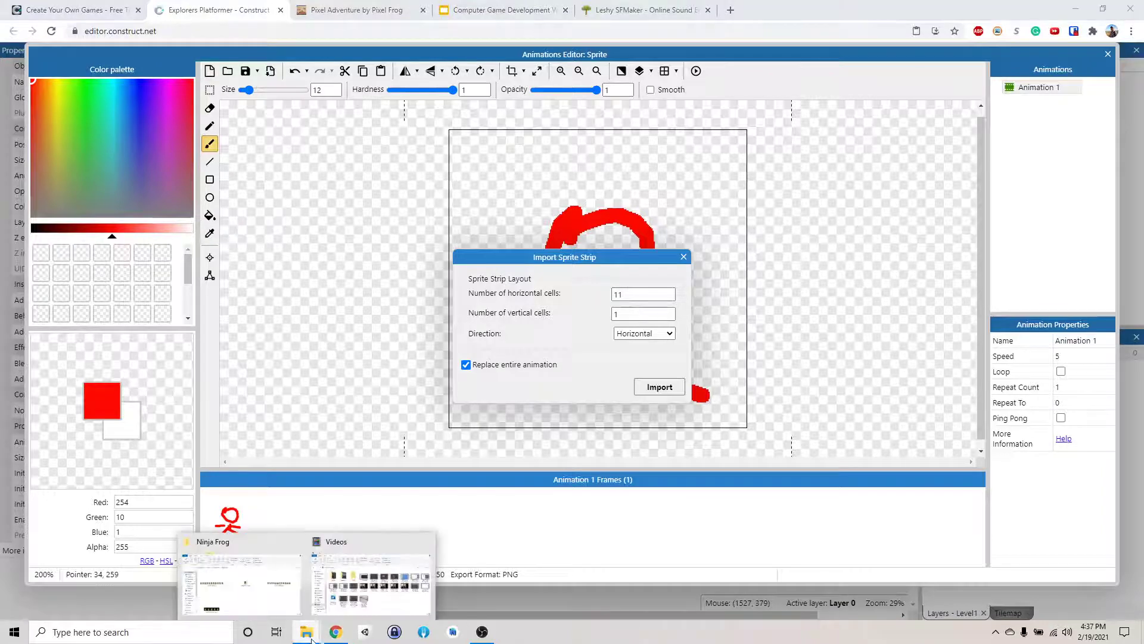
left_click(241, 581)
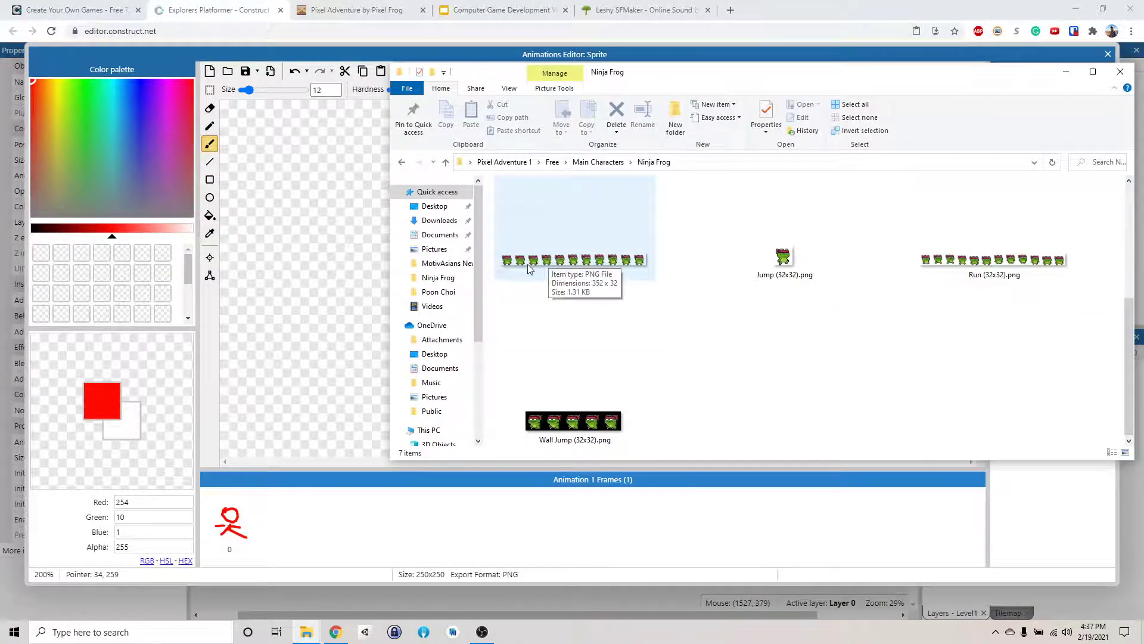
left_click_drag(642, 267, 524, 524)
Import the idle strip with 11 horizontal cells and 1 vertical cell, replacing the entire animation.
left_click(638, 294)
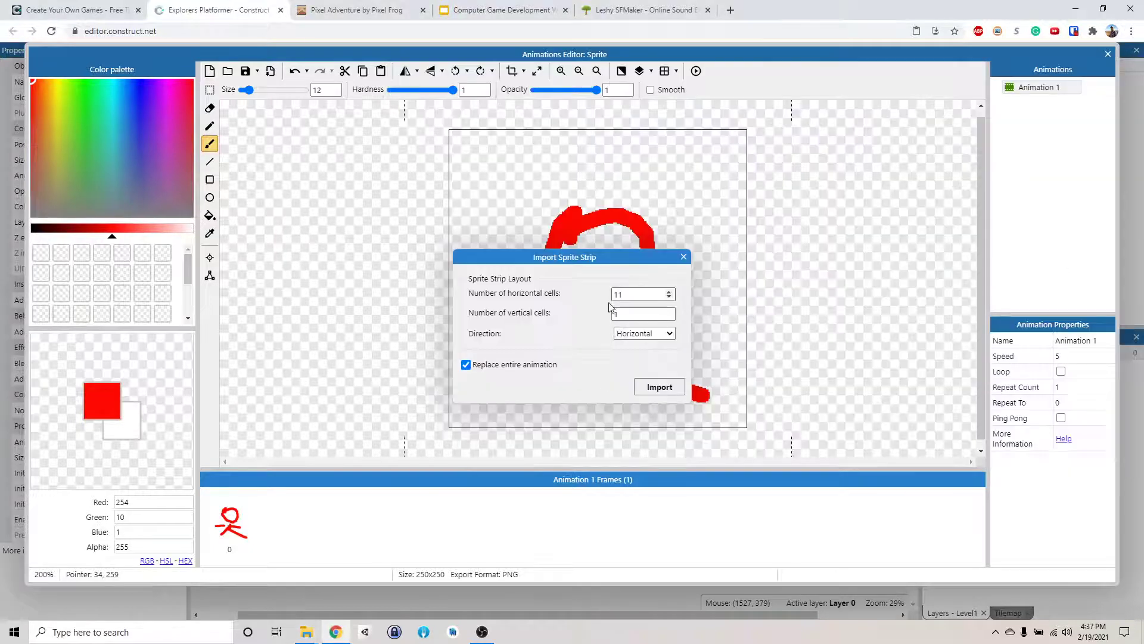
type("11")
left_click(648, 387)
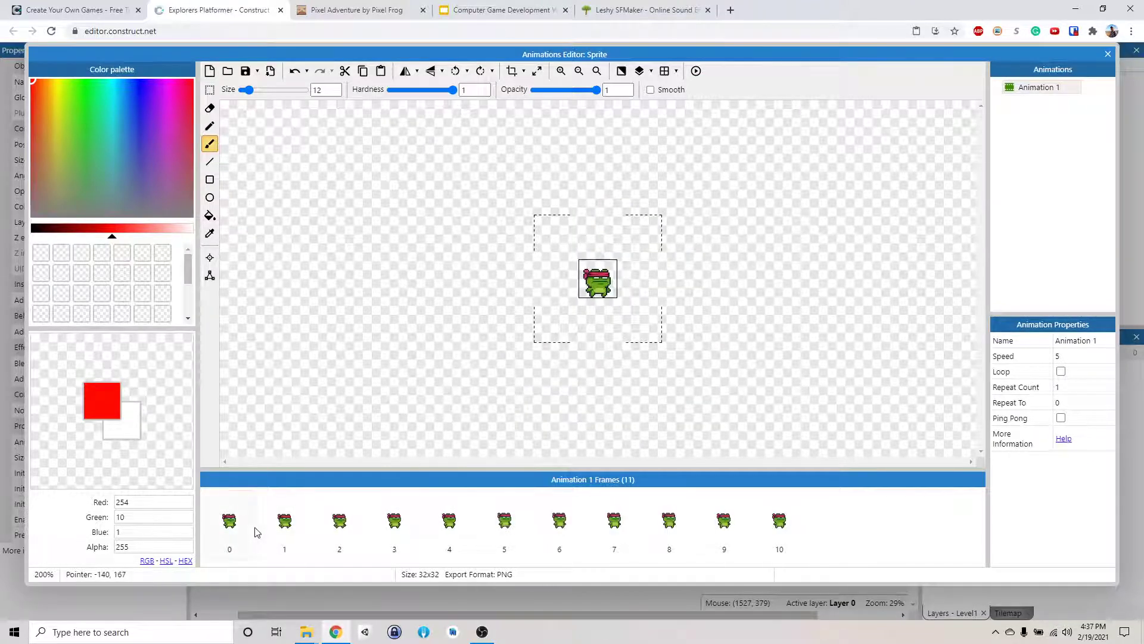
Look through the imported idle frames one by one and preview the animation.
left_click(237, 530)
left_click(289, 528)
left_click(345, 528)
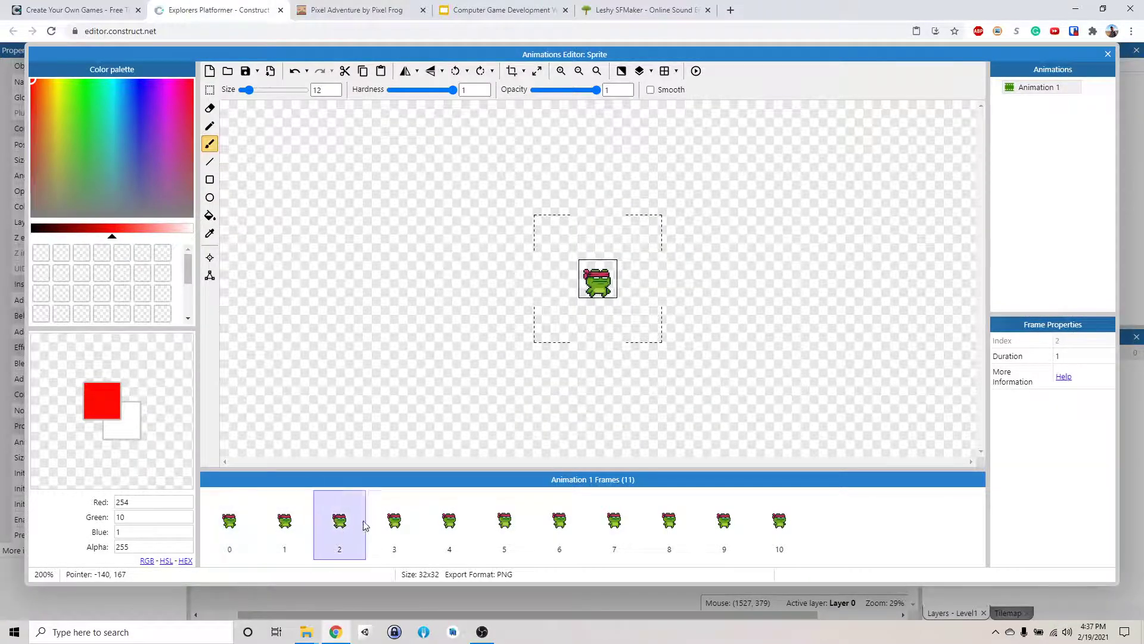
left_click(382, 523)
left_click(450, 525)
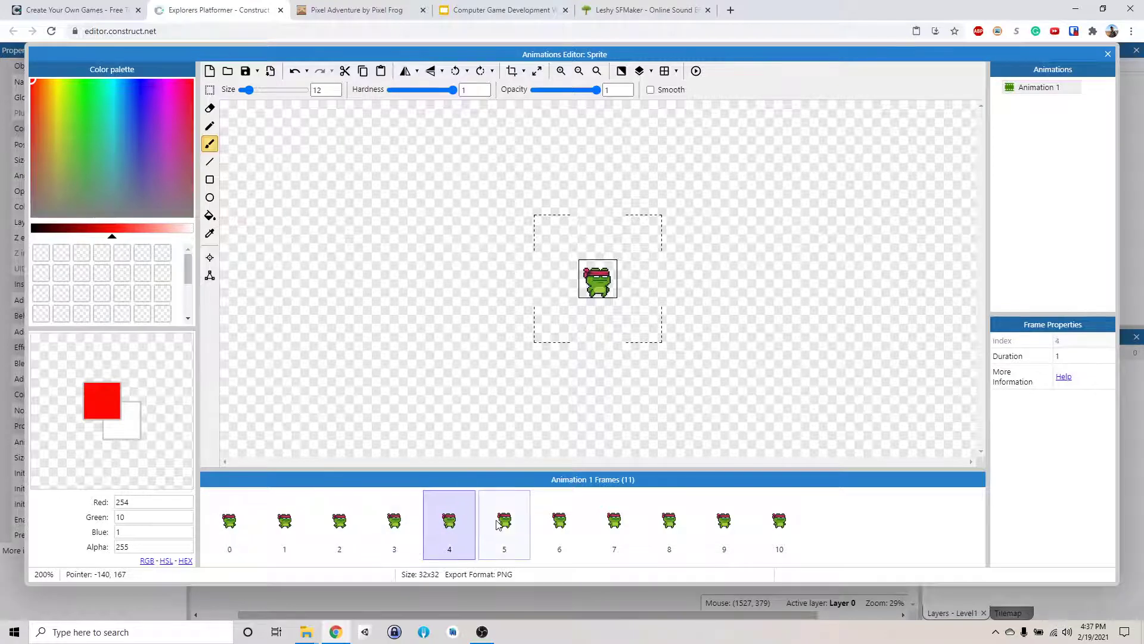
left_click(499, 525)
left_click(547, 528)
left_click(614, 532)
left_click(685, 538)
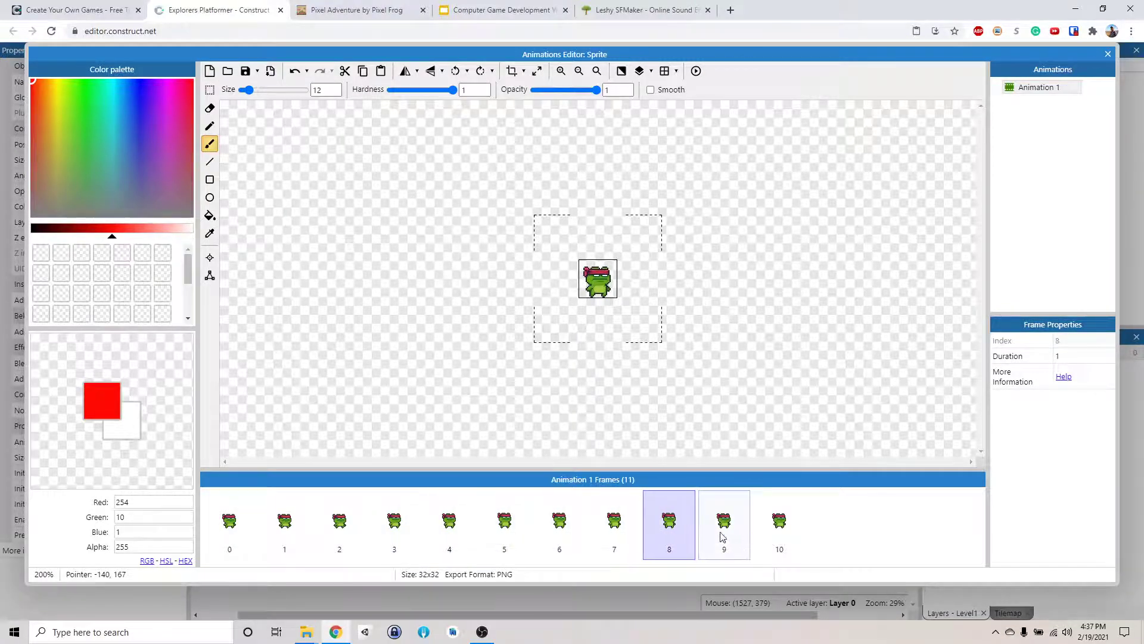
left_click(724, 532)
left_click(778, 527)
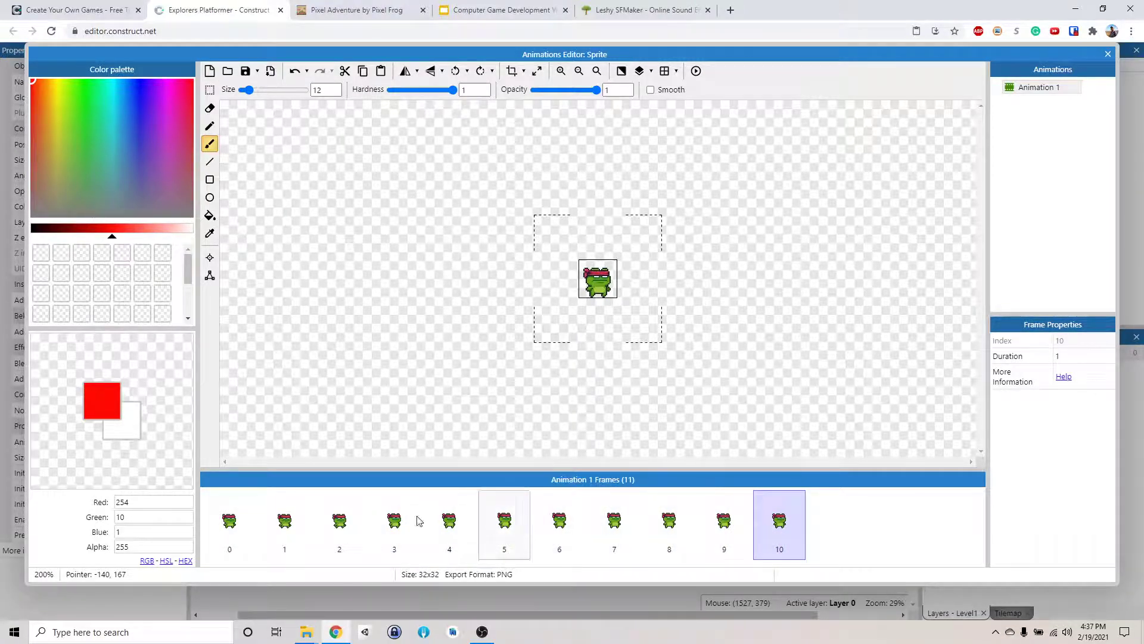
left_click(355, 526)
left_click(396, 524)
left_click(450, 525)
left_click(505, 524)
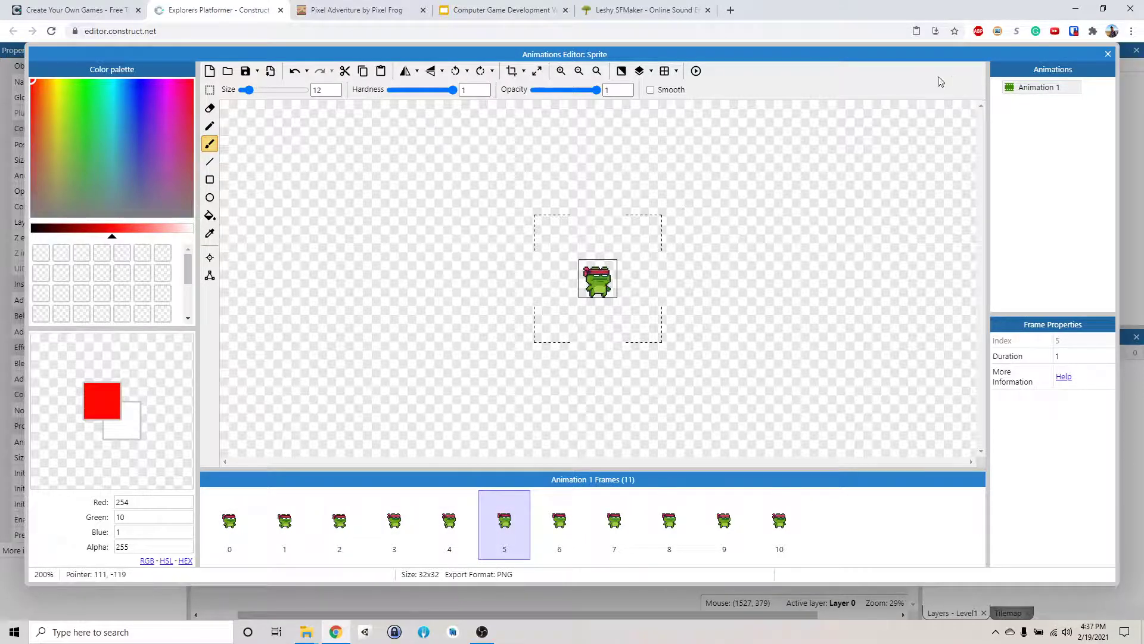
left_click(696, 70)
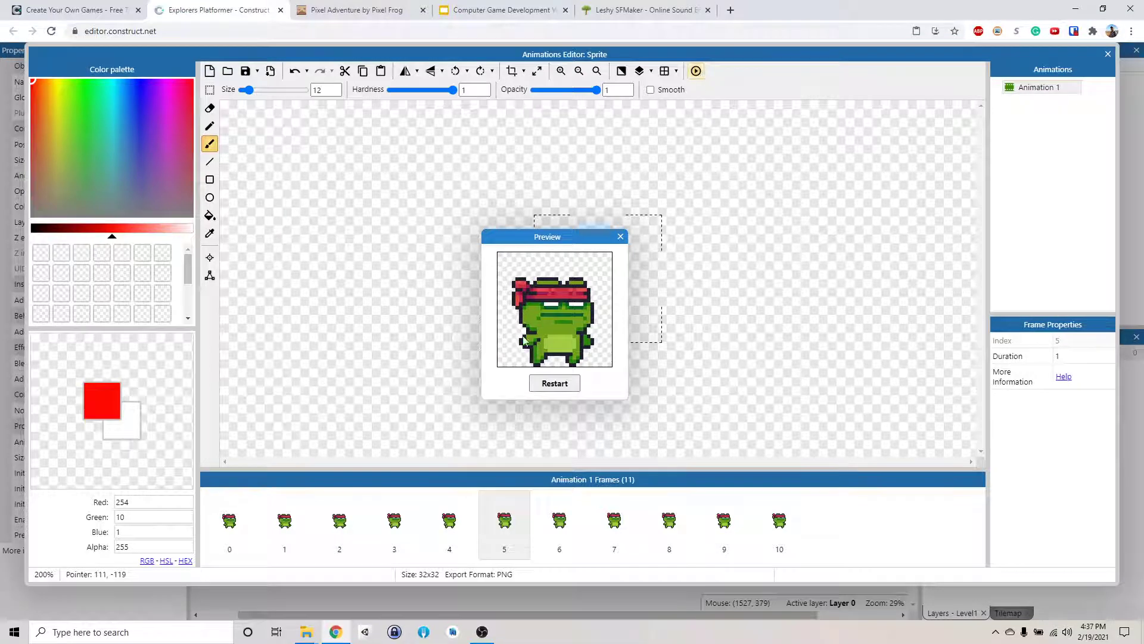
left_click(620, 236)
Turn on looping for Animation 1 and preview the result.
left_click(1045, 90)
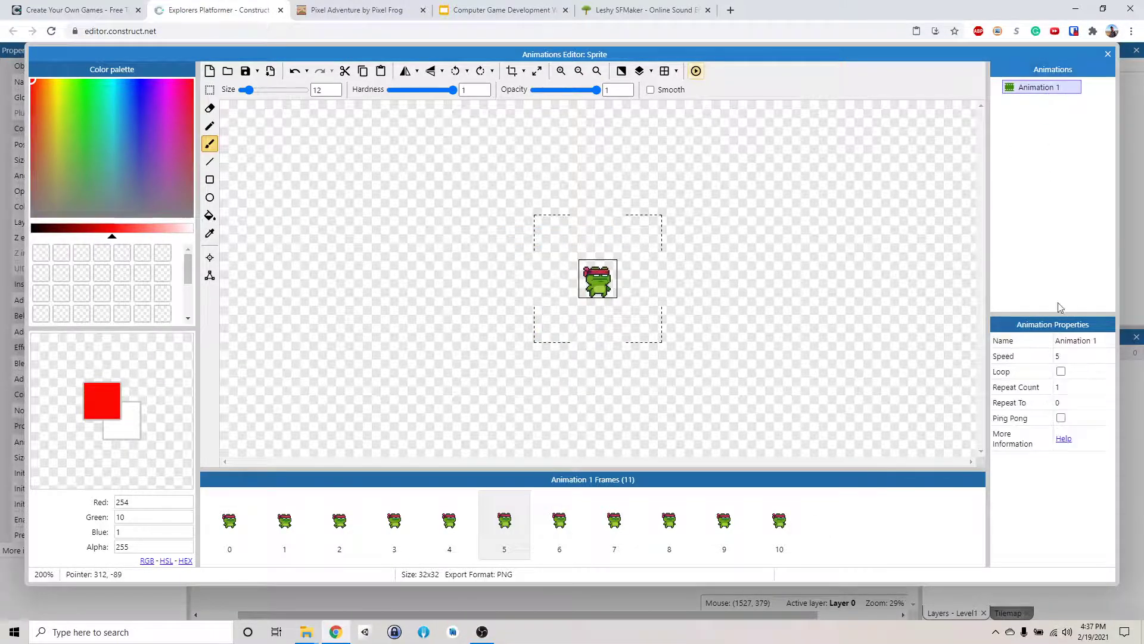
left_click(1060, 371)
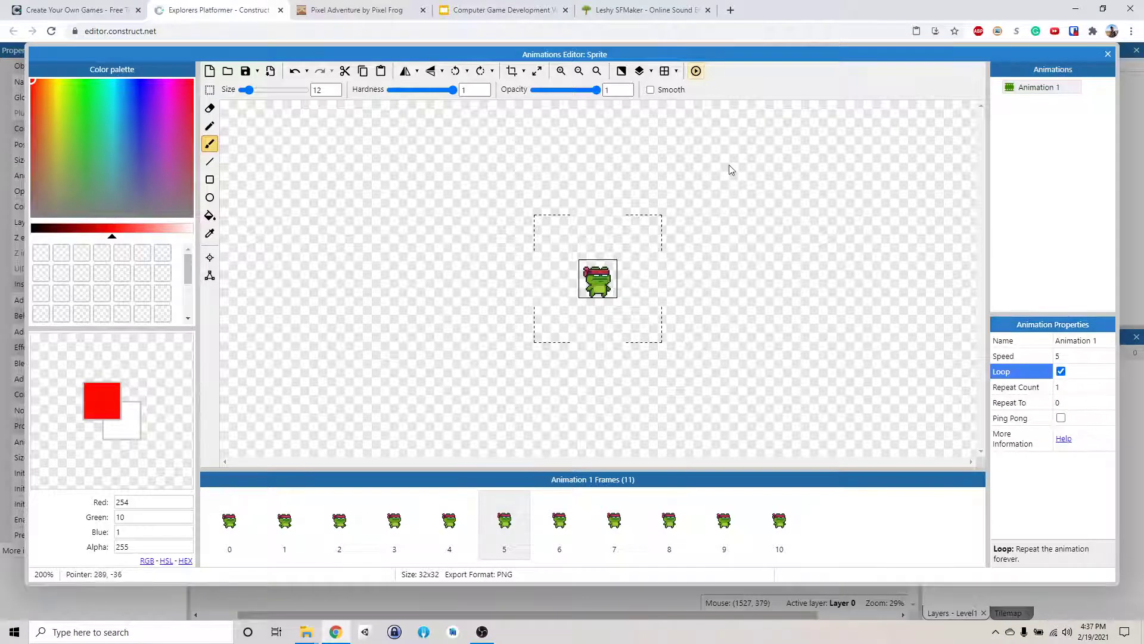
left_click(696, 71)
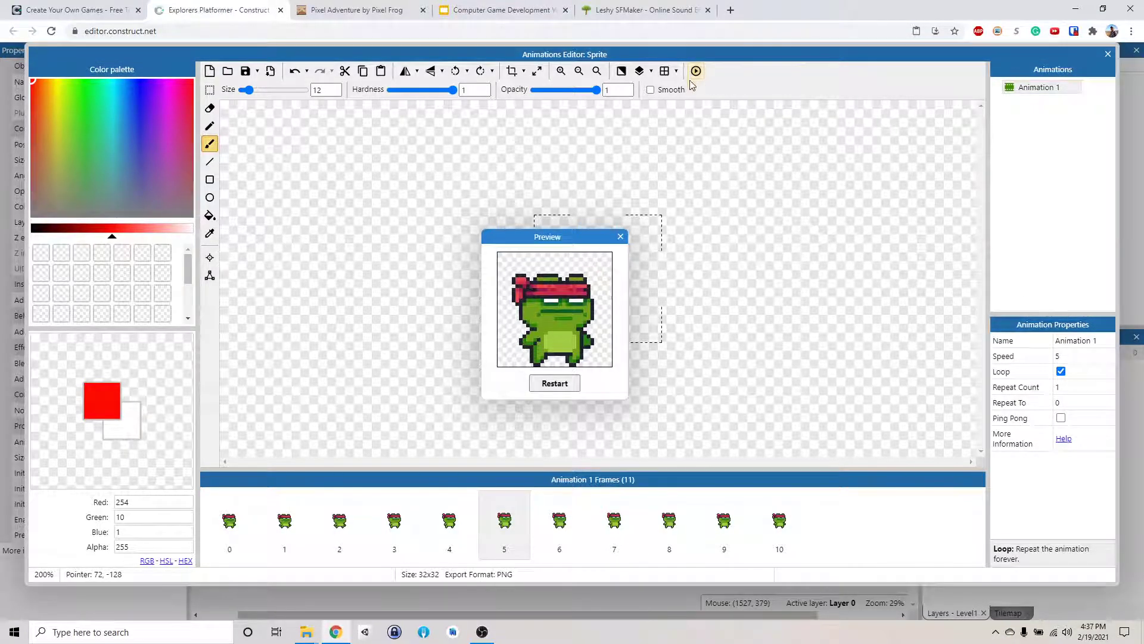
left_click(621, 238)
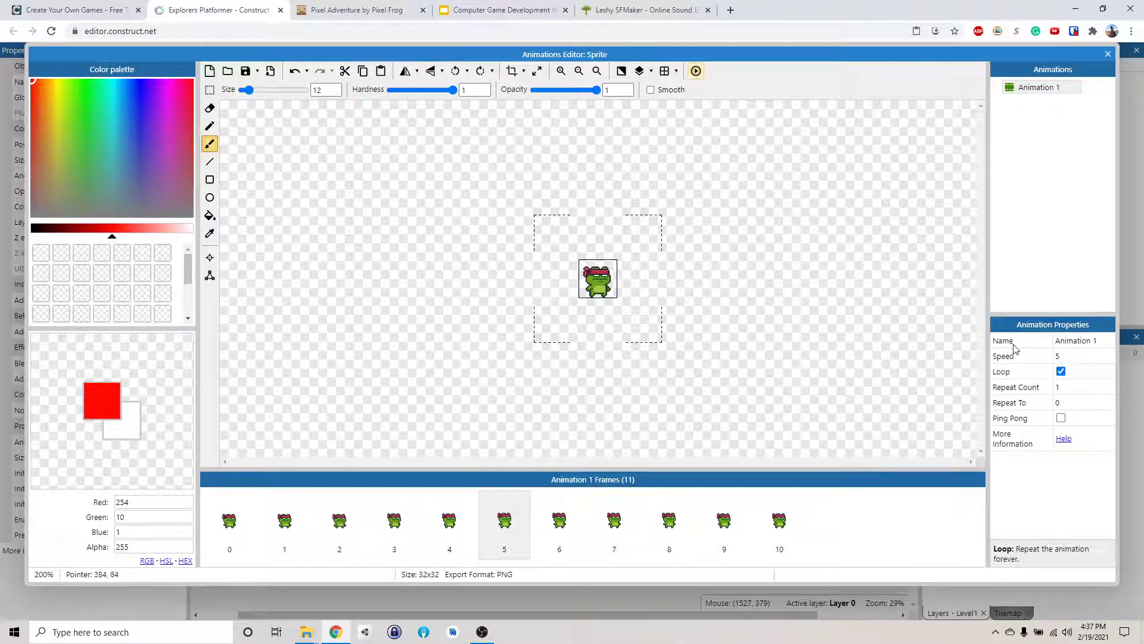
Set the animation speed to 10 and preview the faster playback.
left_click(1066, 354)
double_click(1064, 356)
type("10")
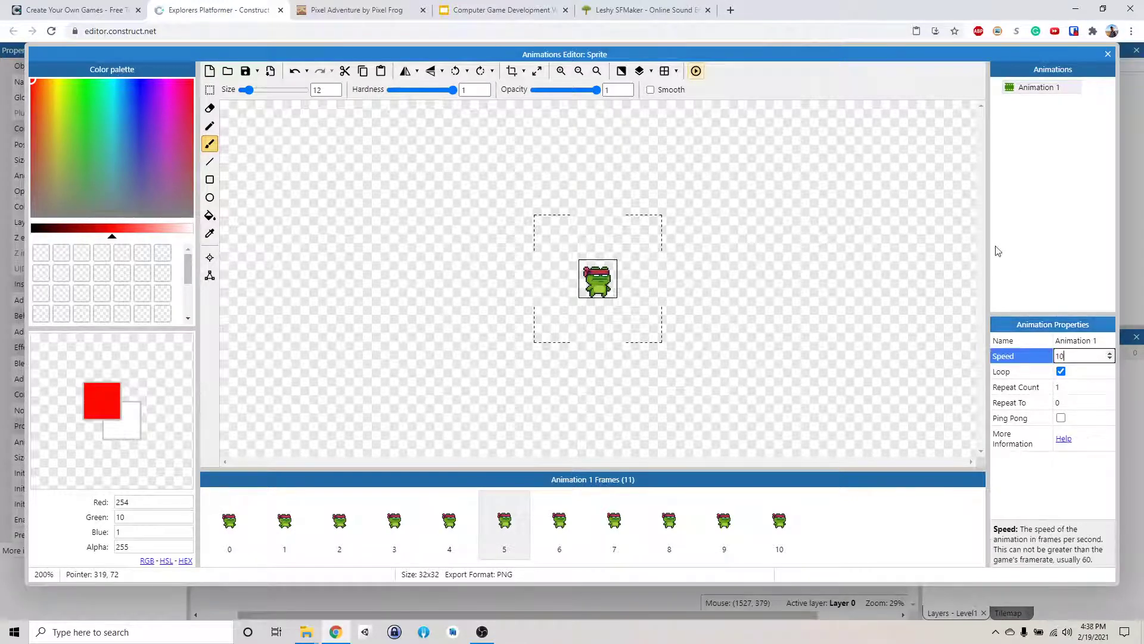
left_click(696, 71)
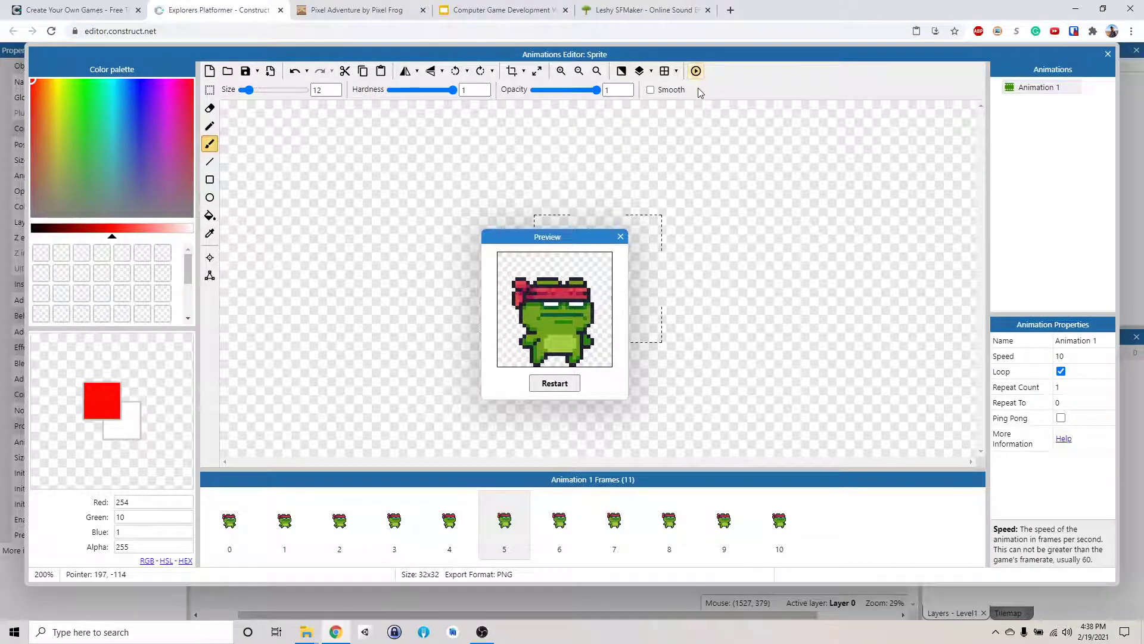
left_click(620, 236)
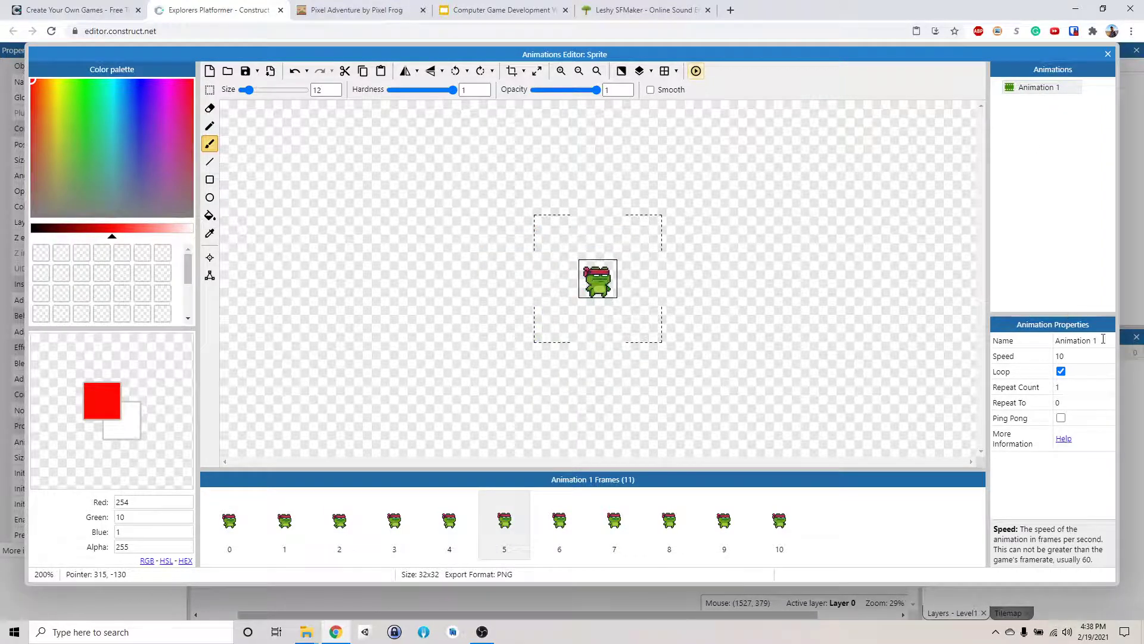
Rename the animation as Idle and close the Animations Editor.
left_click(1083, 340)
triple_click(1080, 345)
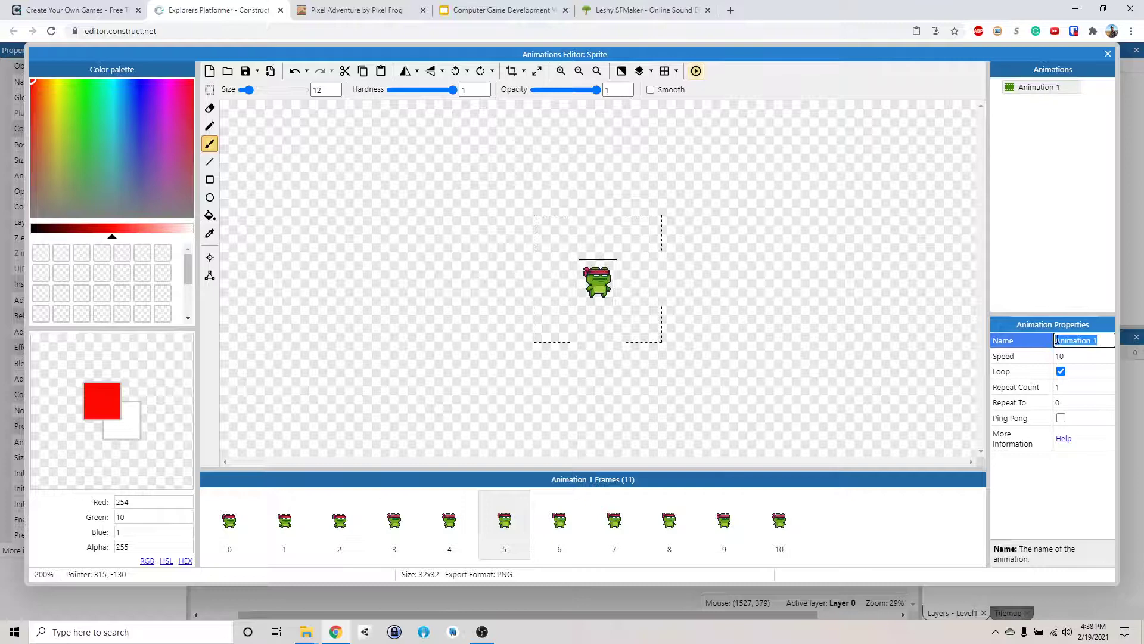
key("BackSpace")
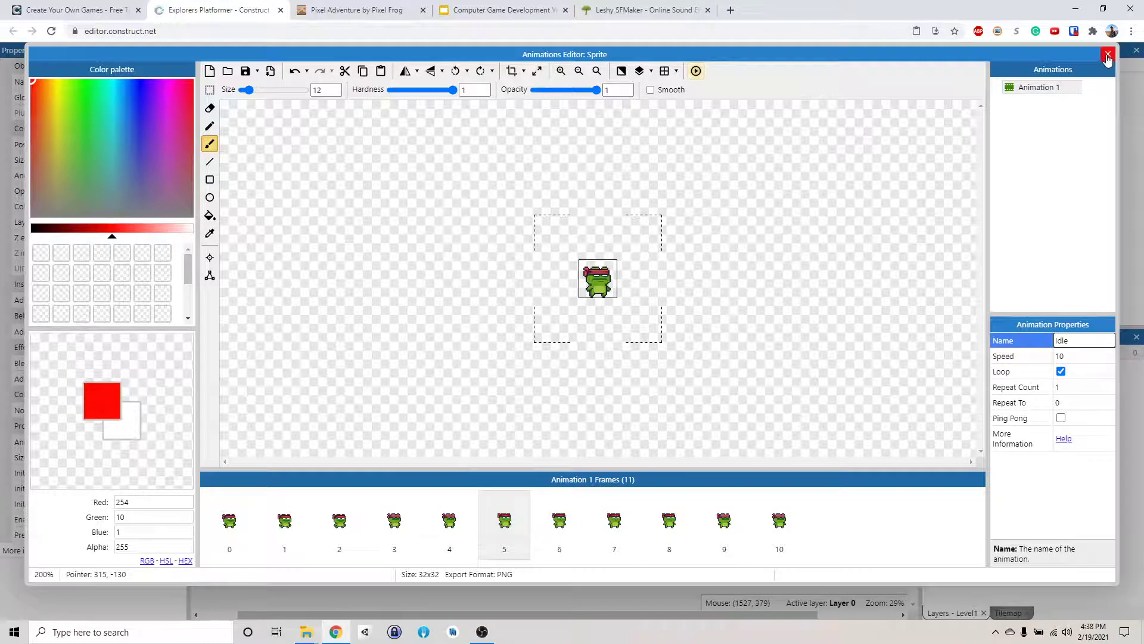
left_click(1108, 56)
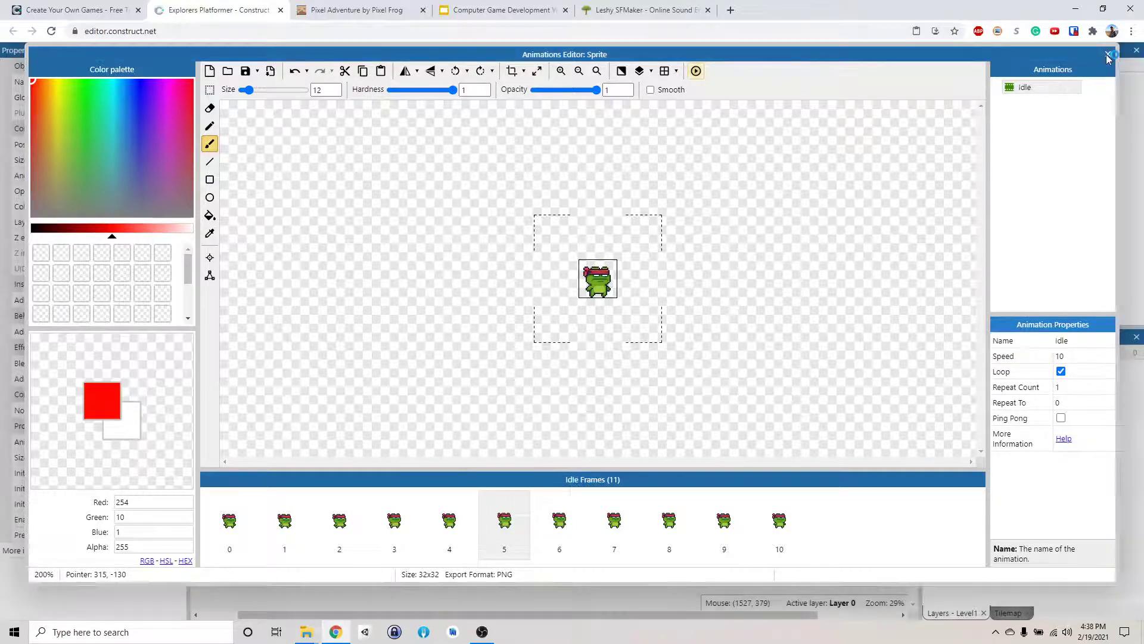
left_click(618, 330)
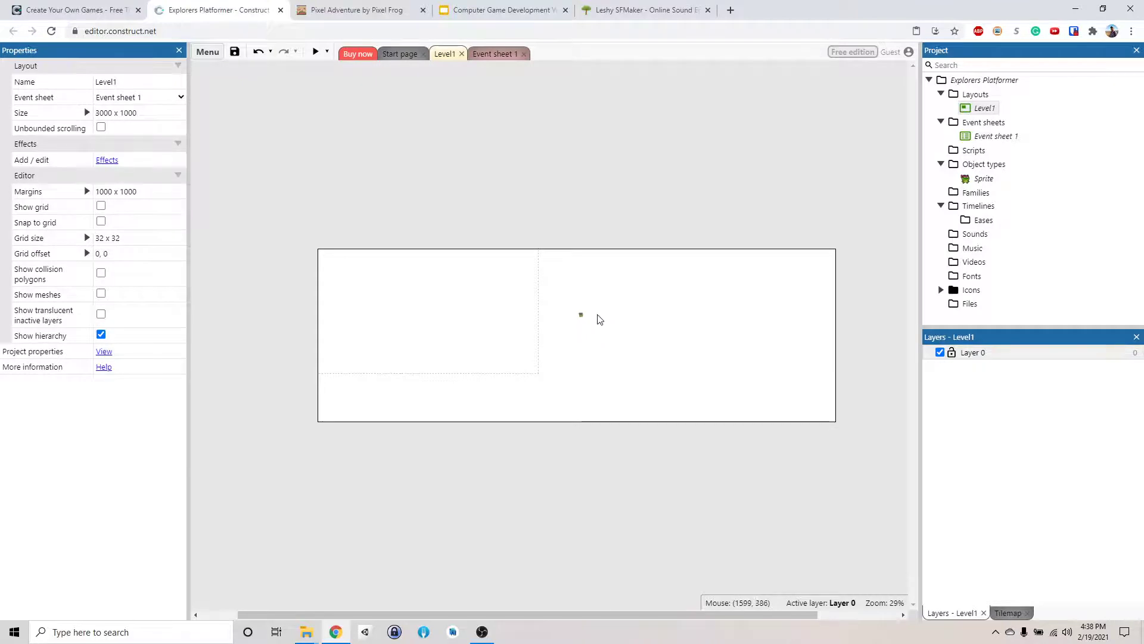
Enlarge the frog sprite proportionally to about 131 x 131 on the layout, undoing a first resize that is too large.
scroll(584, 318, "up", 5, "ctrl")
left_click(574, 311)
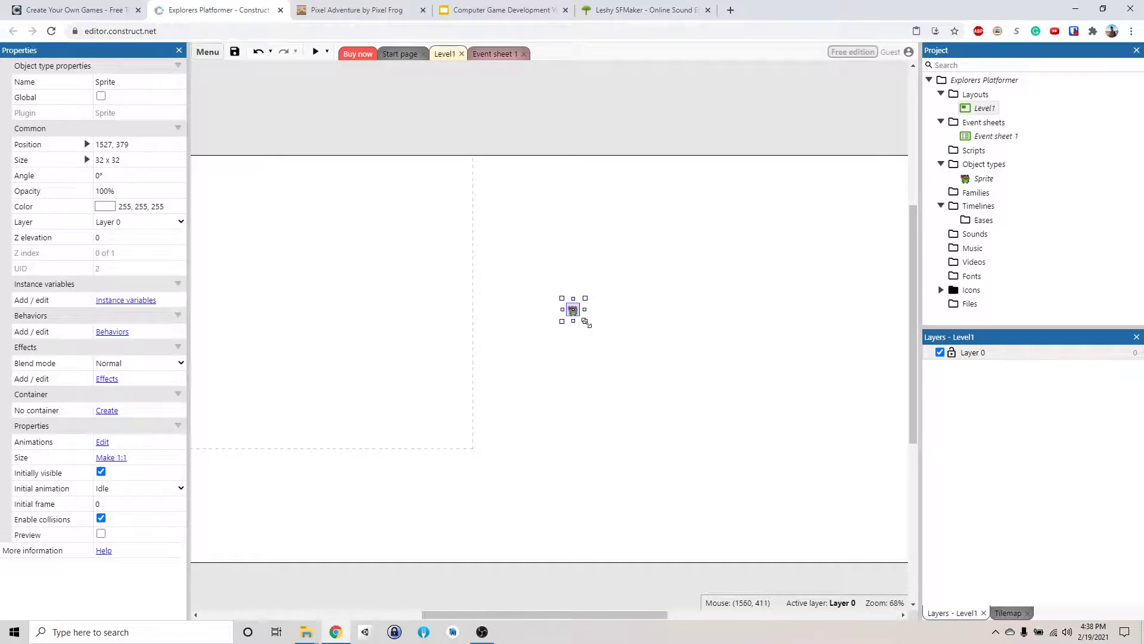
left_click_drag(586, 322, 726, 403)
key("ctrl+z")
left_click_drag(587, 321, 623, 361)
left_click(718, 300)
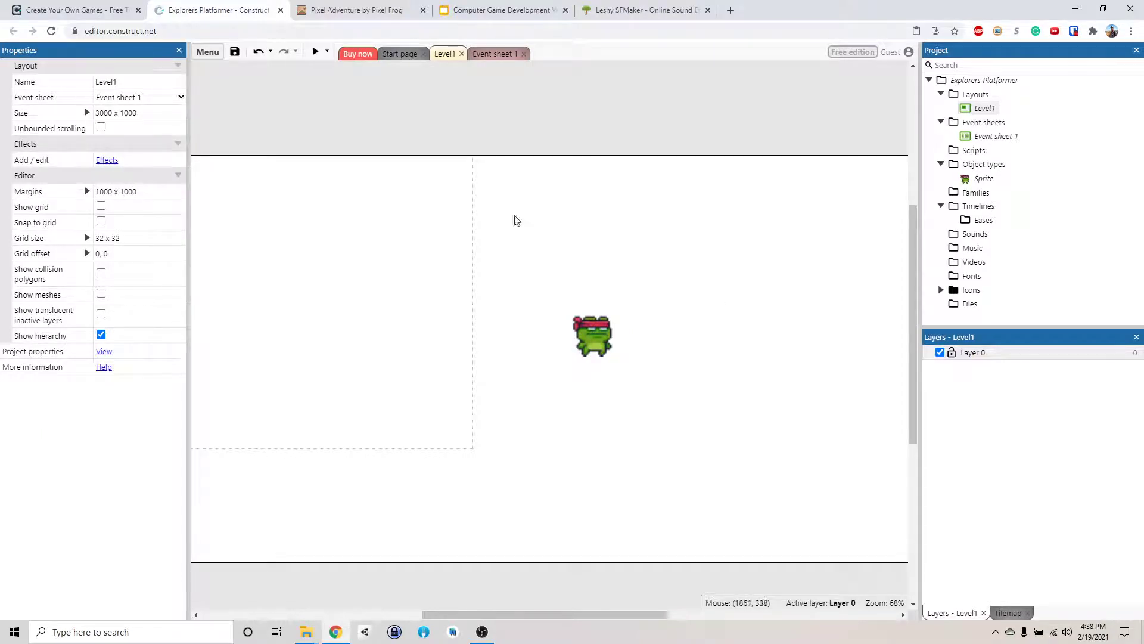
Run a preview of the Level1 layout and close the preview window.
left_click(316, 51)
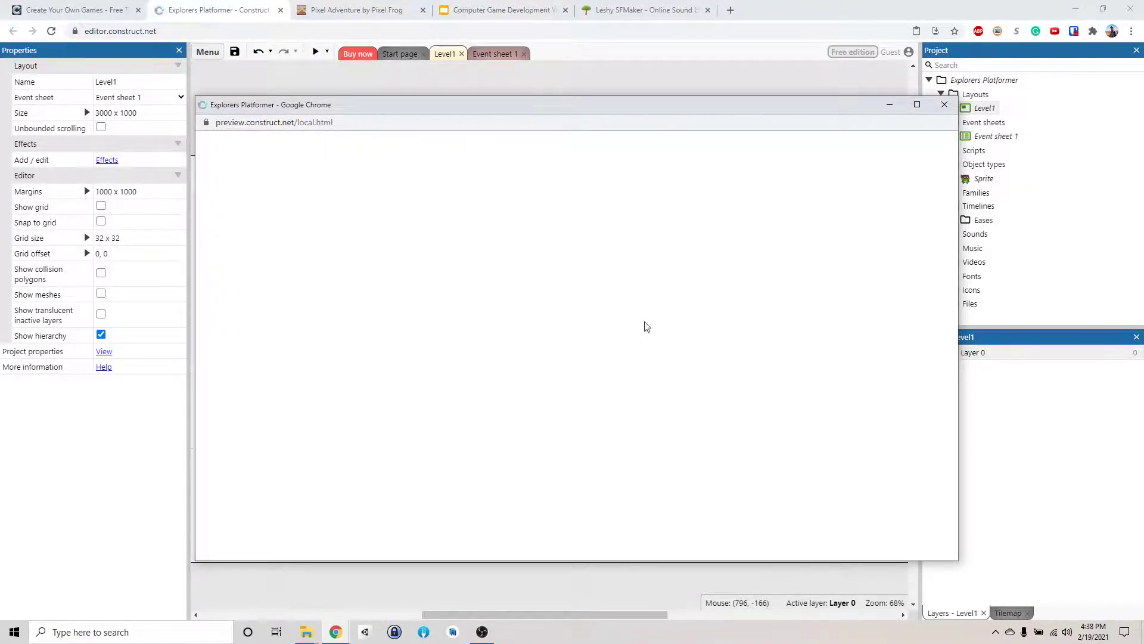
left_click(944, 104)
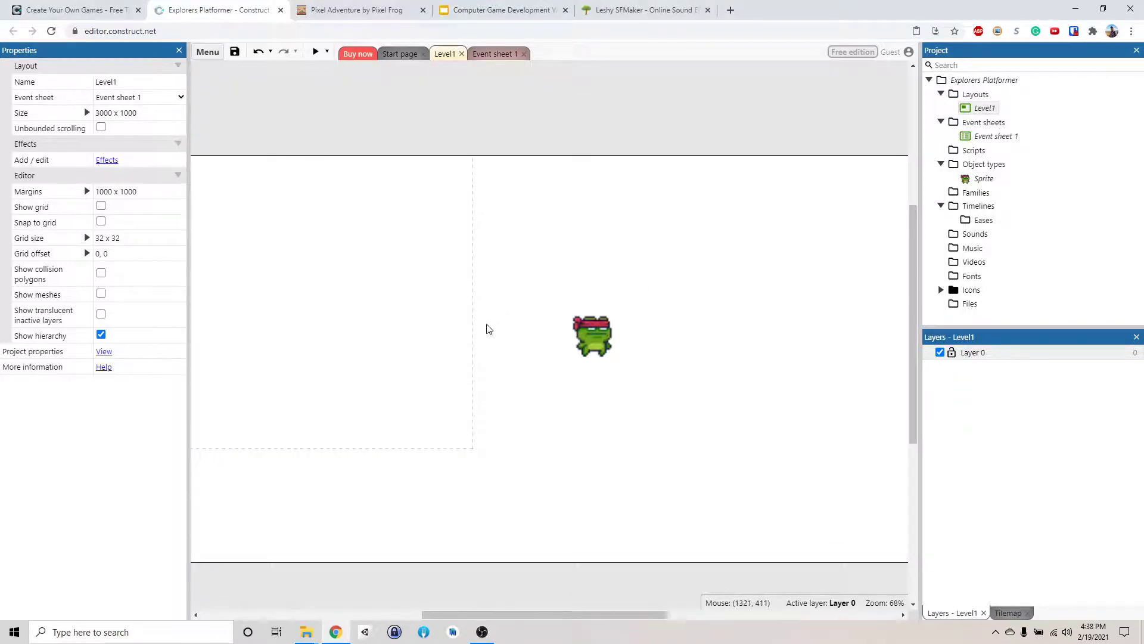
Move the frog sprite inside the dashed viewport outline, run a preview of the layout, and close the preview window.
scroll(485, 329, "down", 4)
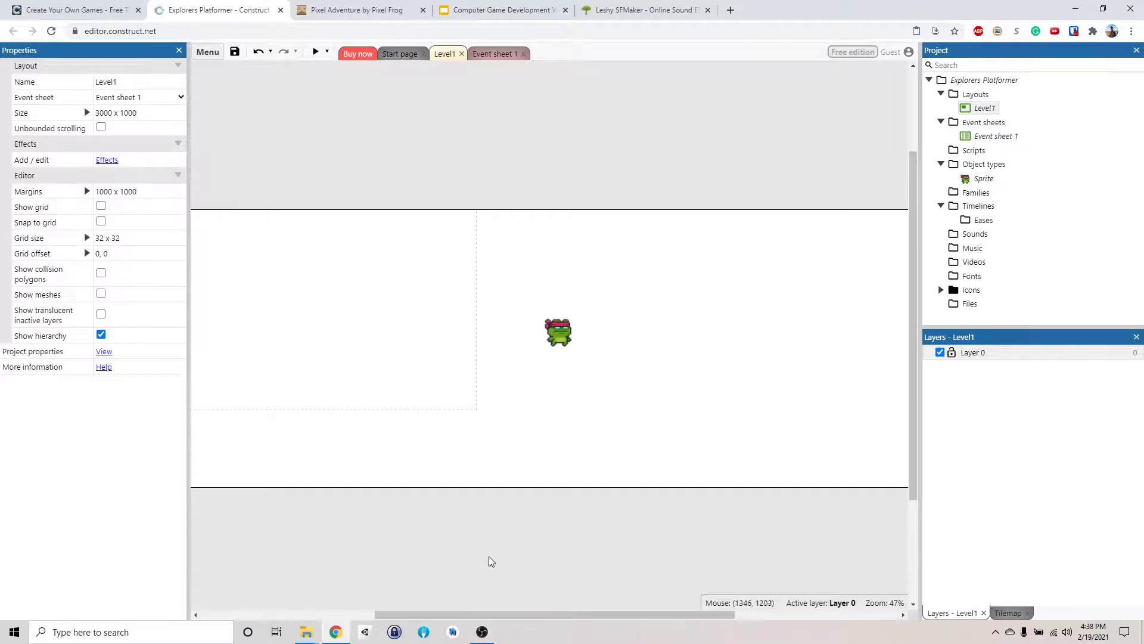
left_click_drag(453, 614, 410, 614)
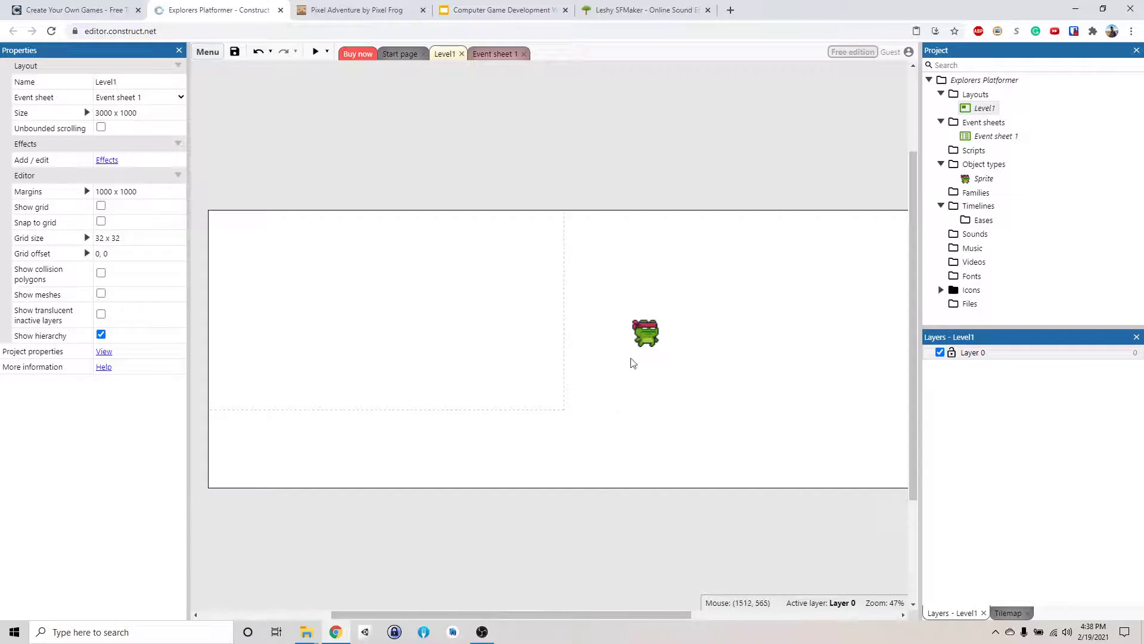
left_click(646, 334)
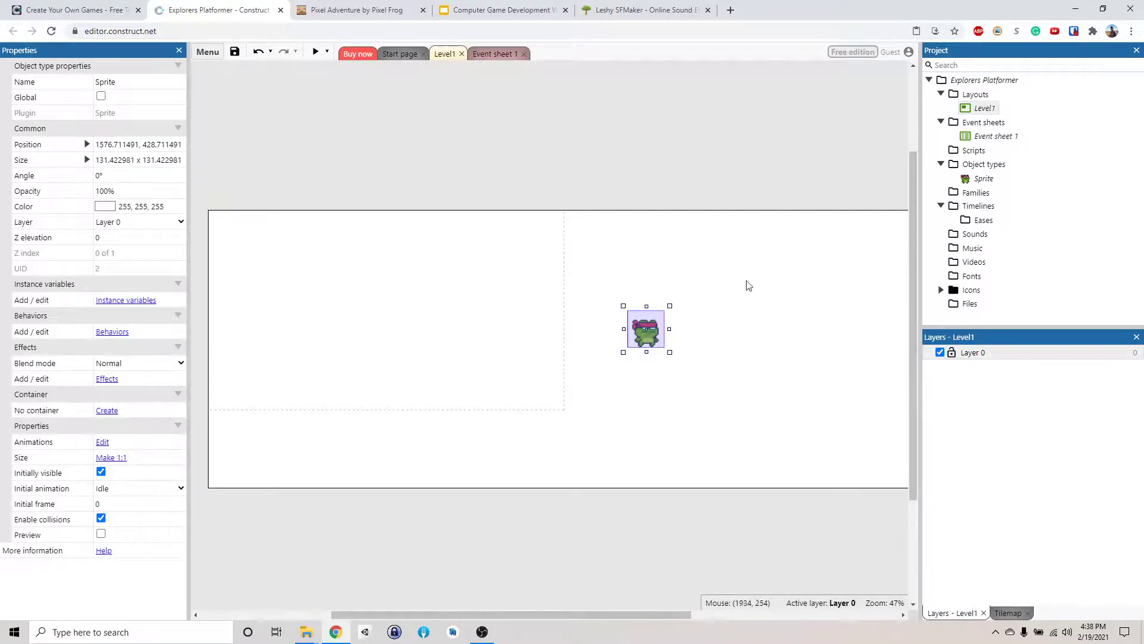
left_click(685, 328)
left_click(647, 334)
left_click_drag(627, 337, 351, 300)
left_click(330, 120)
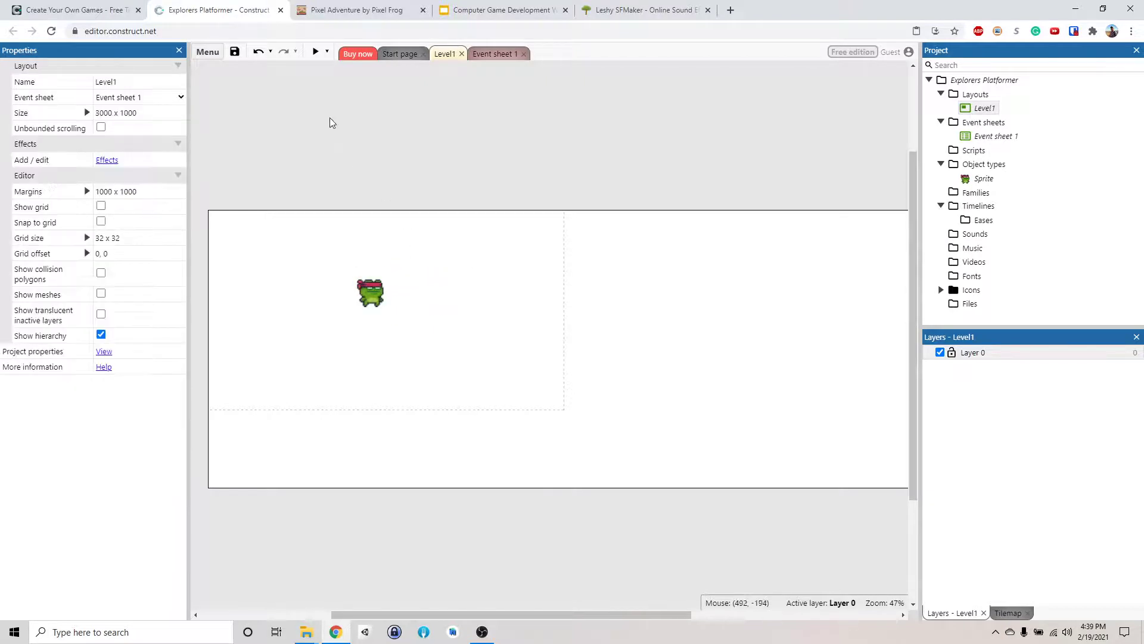
left_click(315, 52)
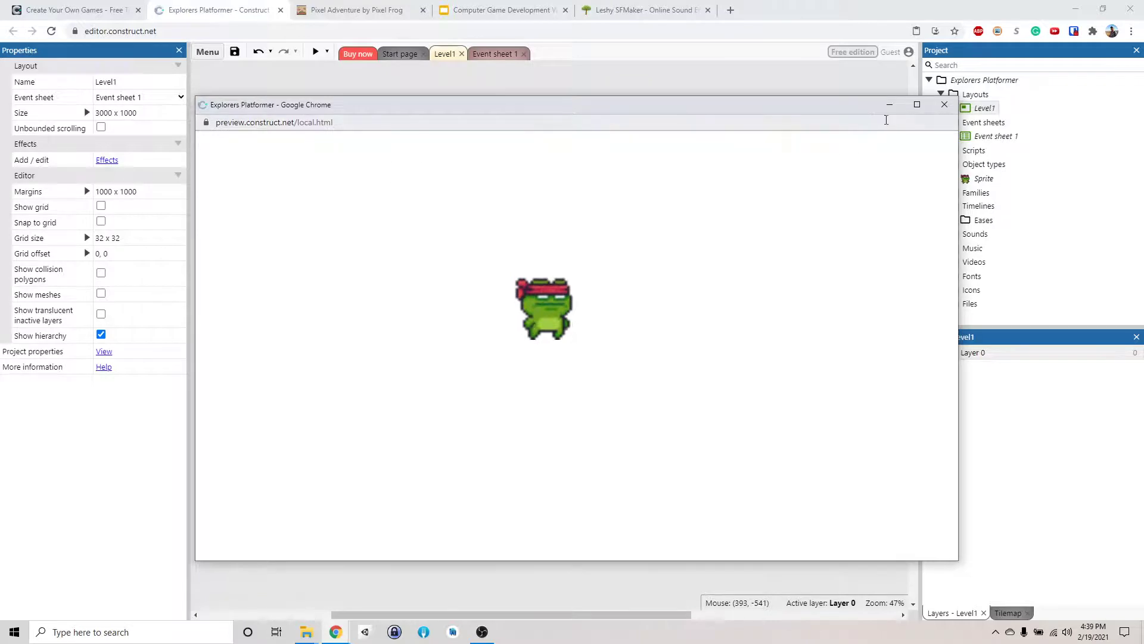
left_click(945, 104)
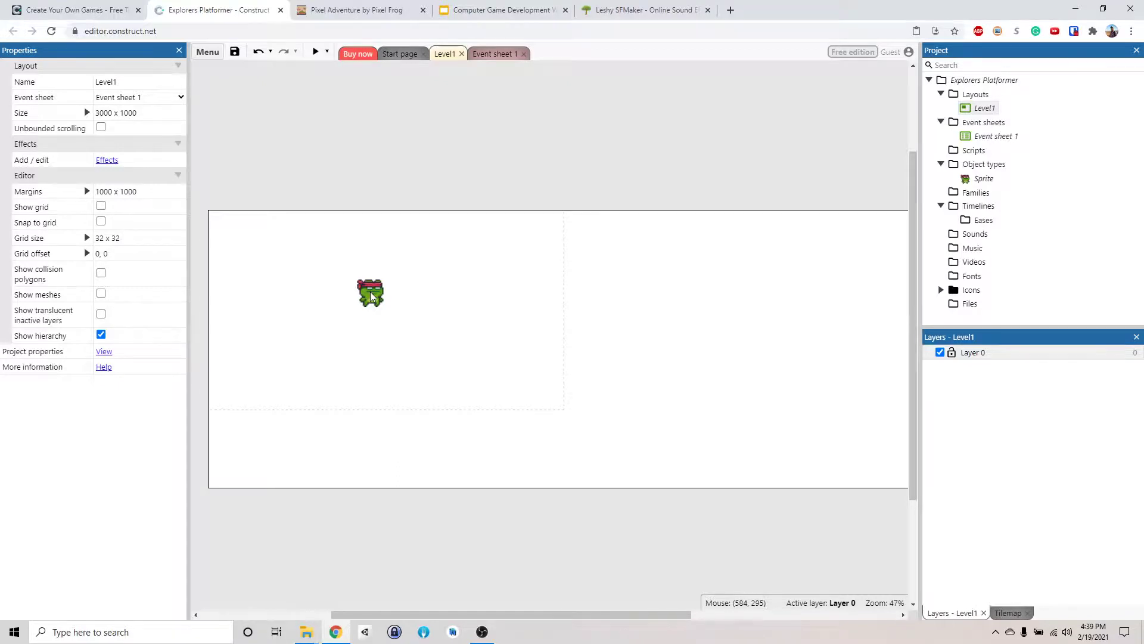
Move the frog sprite out of the dashed viewport area to about 1789, 389 on the layout.
left_click_drag(371, 296, 705, 325)
left_click(744, 399)
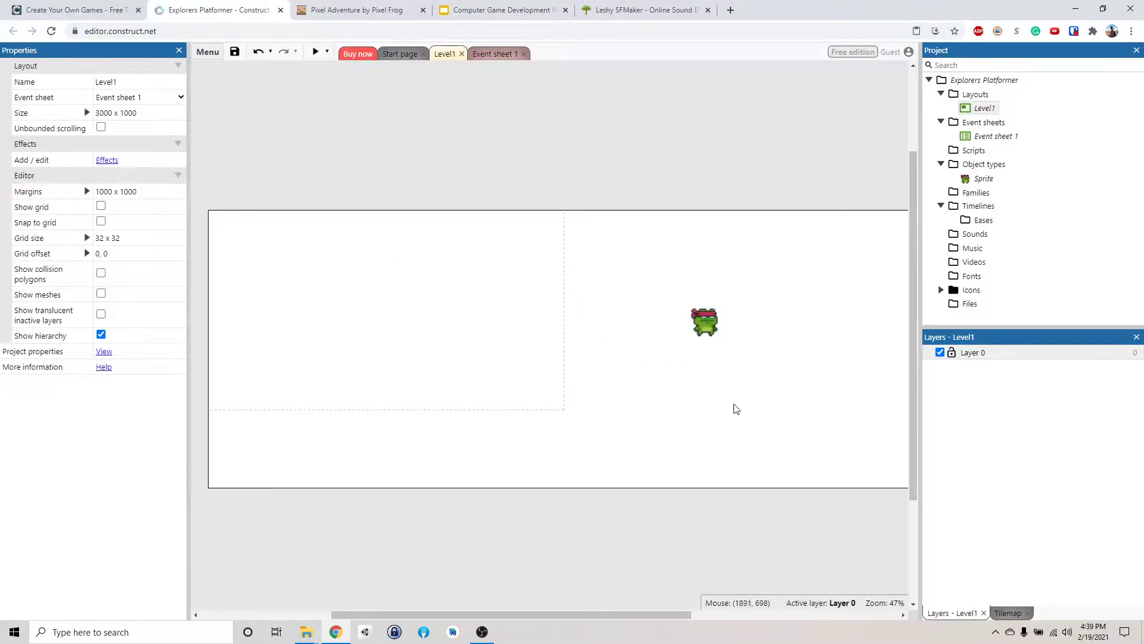
Add the Scroll To behavior to the frog sprite and close the behaviors dialog.
left_click(705, 329)
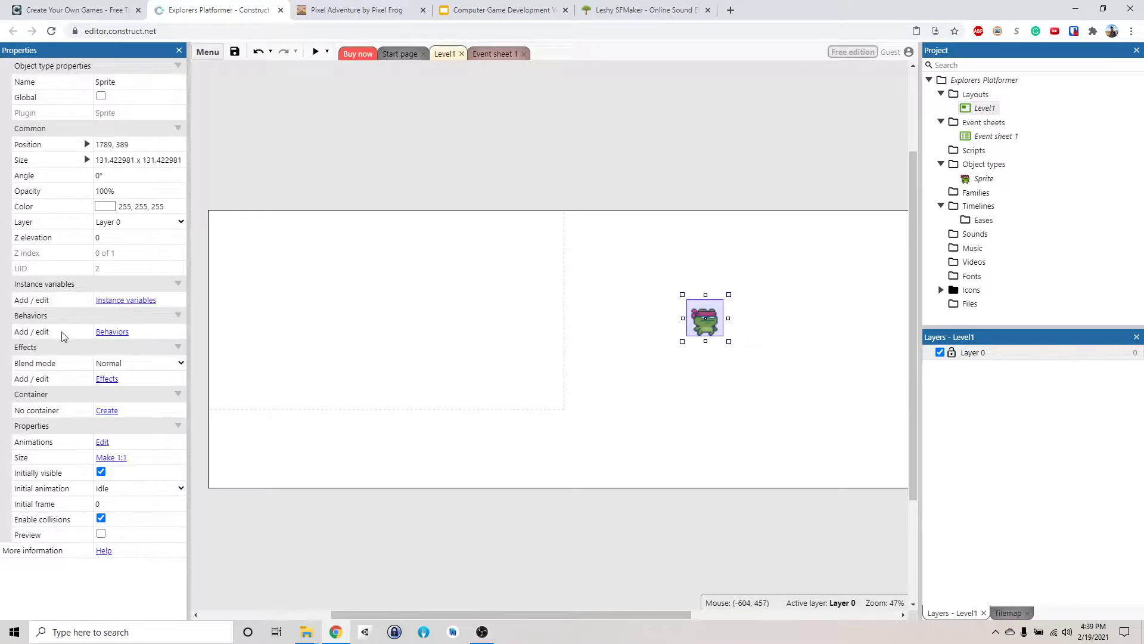
left_click(113, 332)
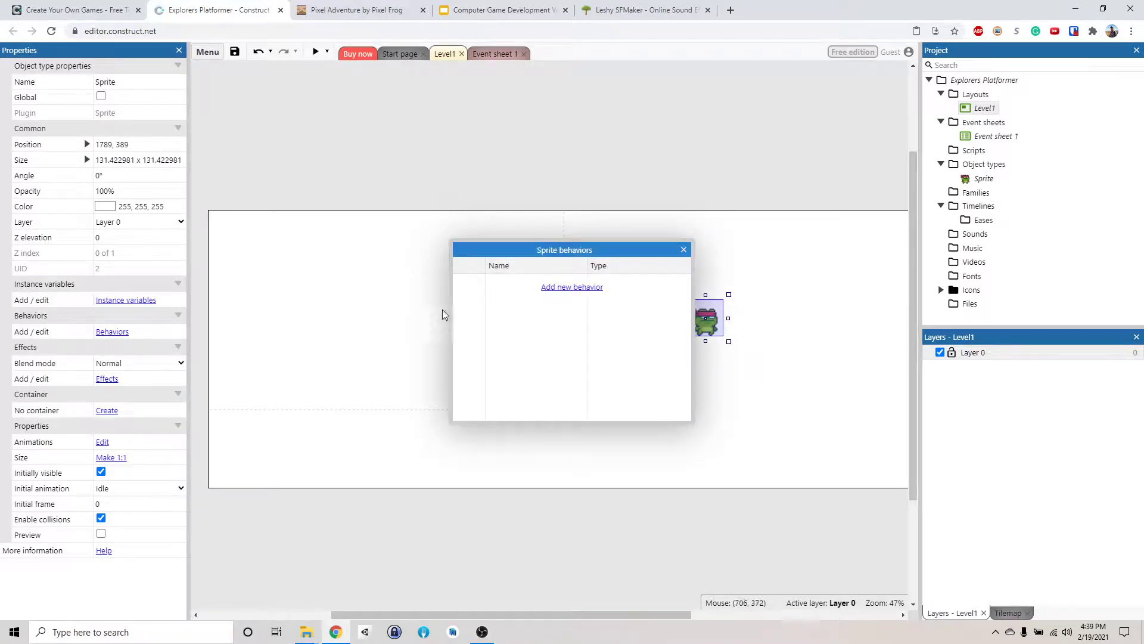
left_click(568, 288)
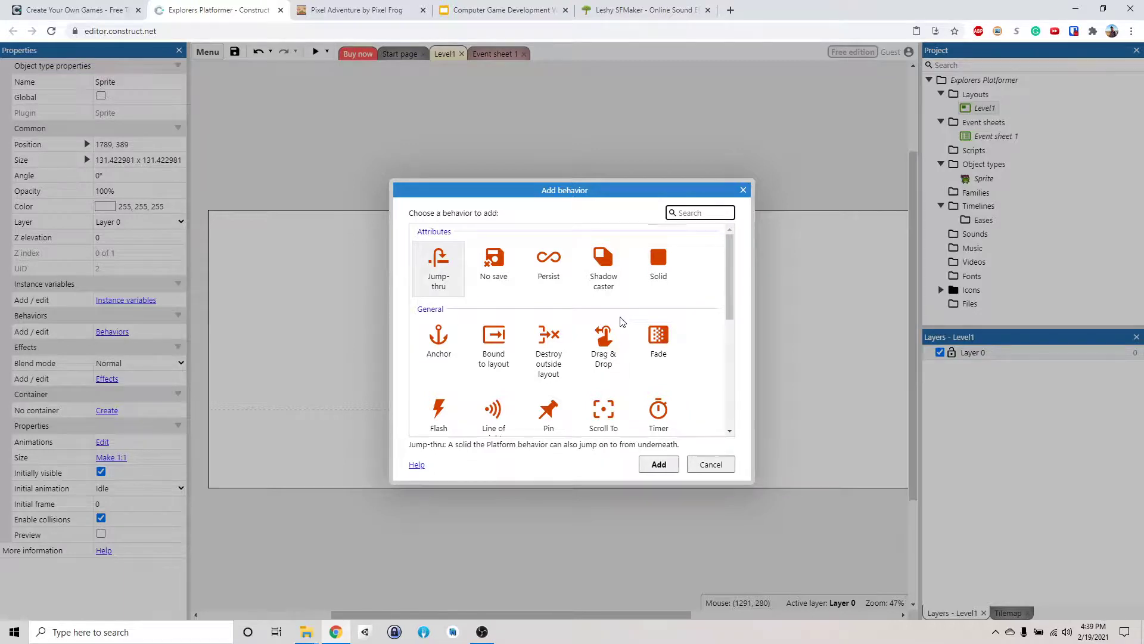
scroll(622, 322, "down", 1)
scroll(596, 313, "up", 1)
scroll(581, 301, "down", 1)
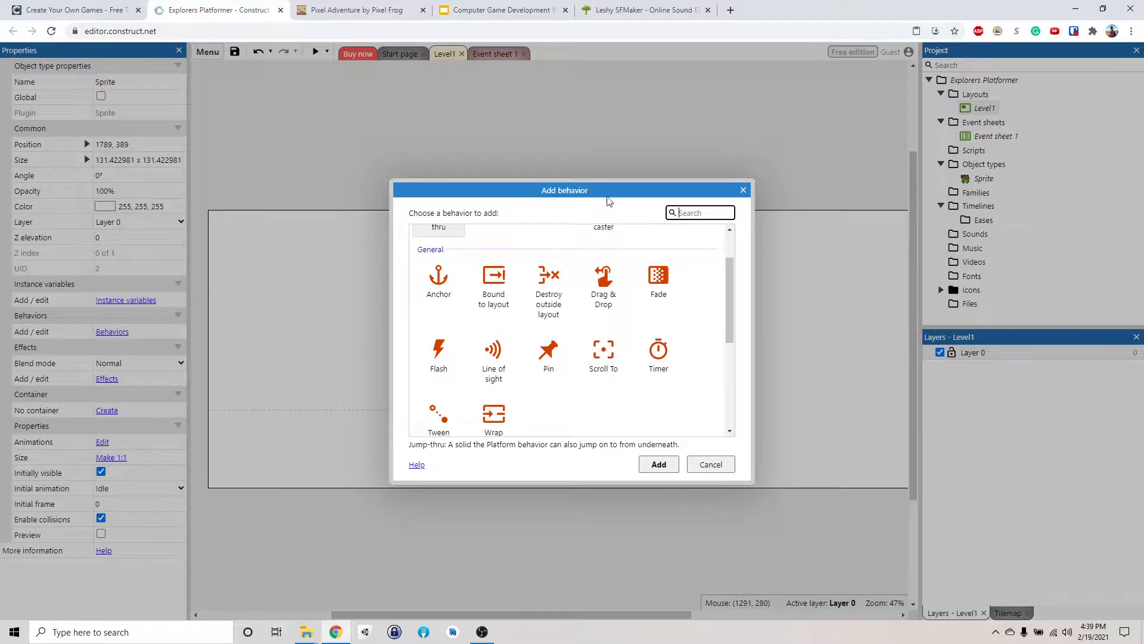
left_click(603, 351)
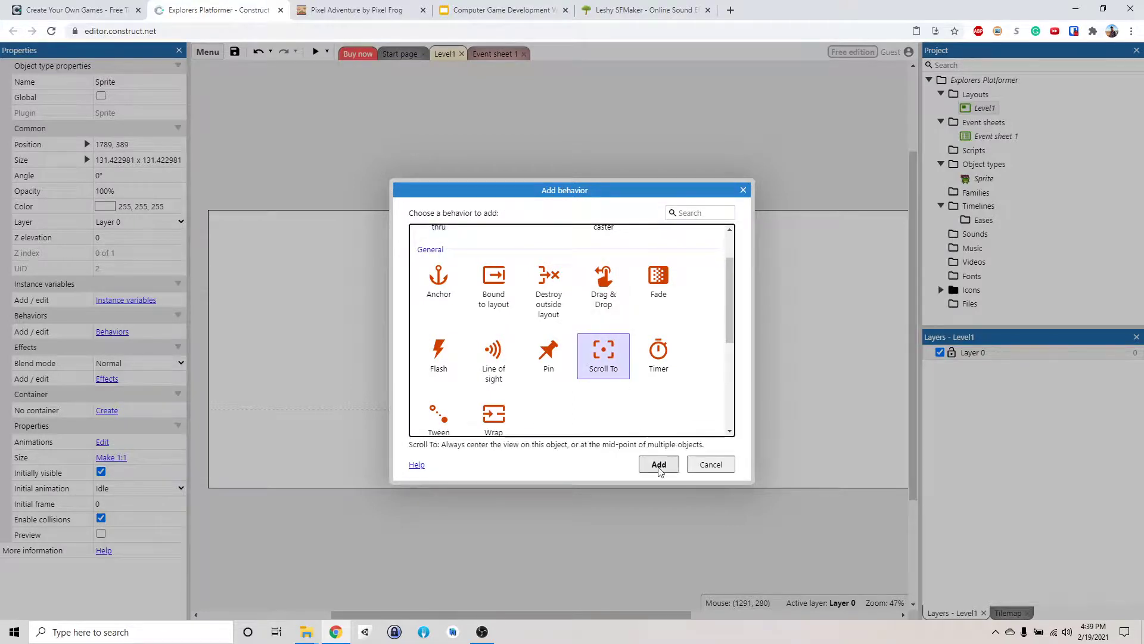
left_click(659, 466)
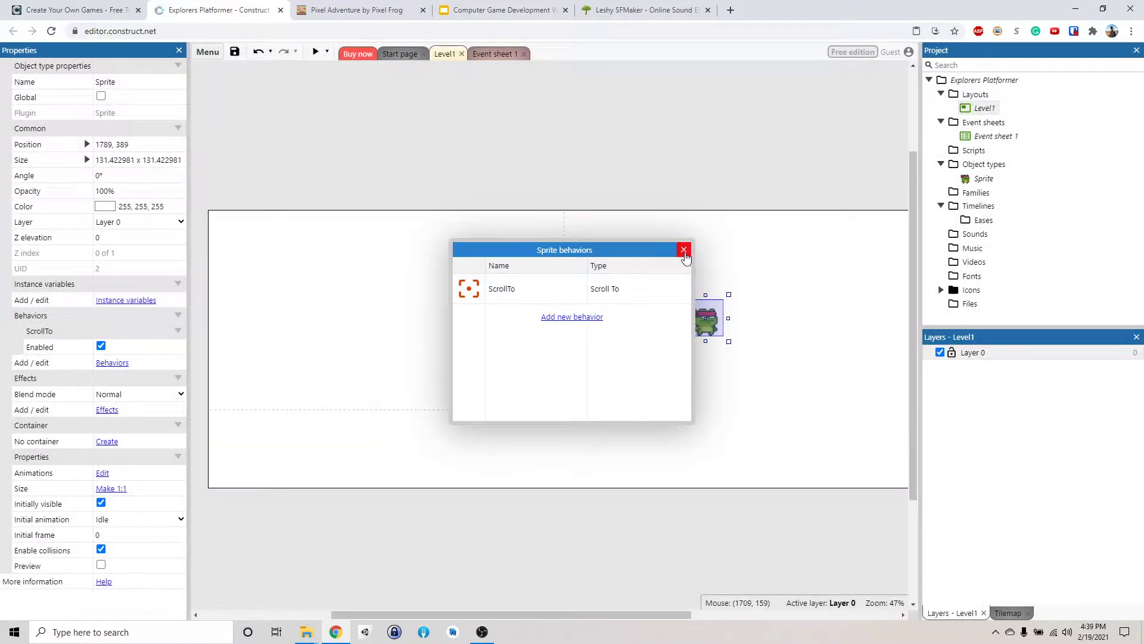
left_click(686, 250)
left_click(681, 258)
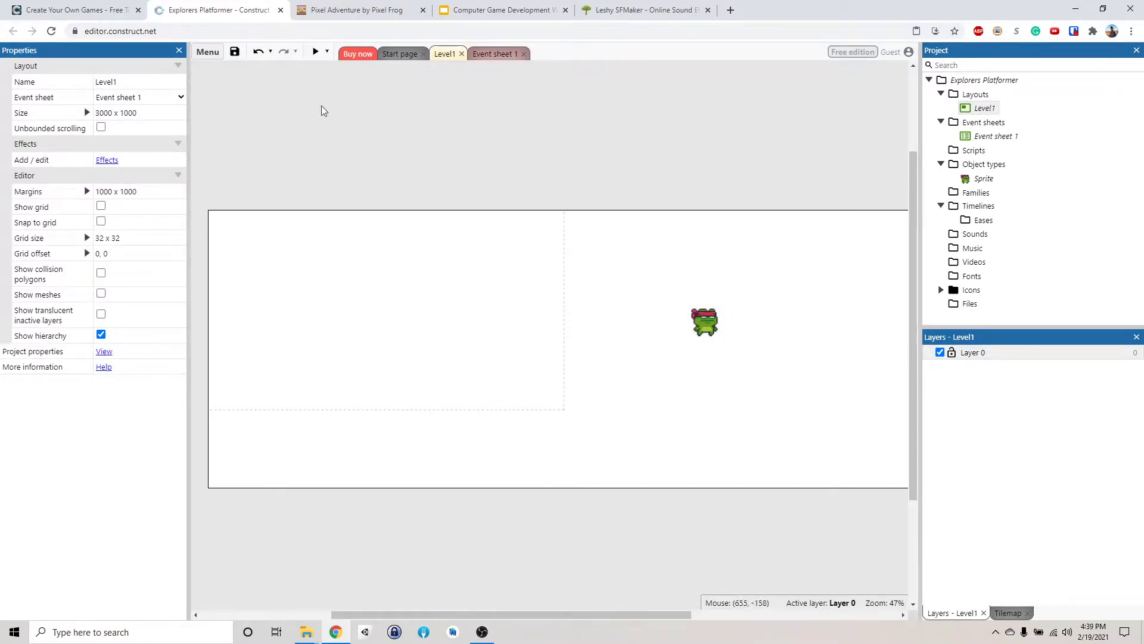
Preview the Level1 layout to check that the view centers on the frog sprite.
left_click(316, 52)
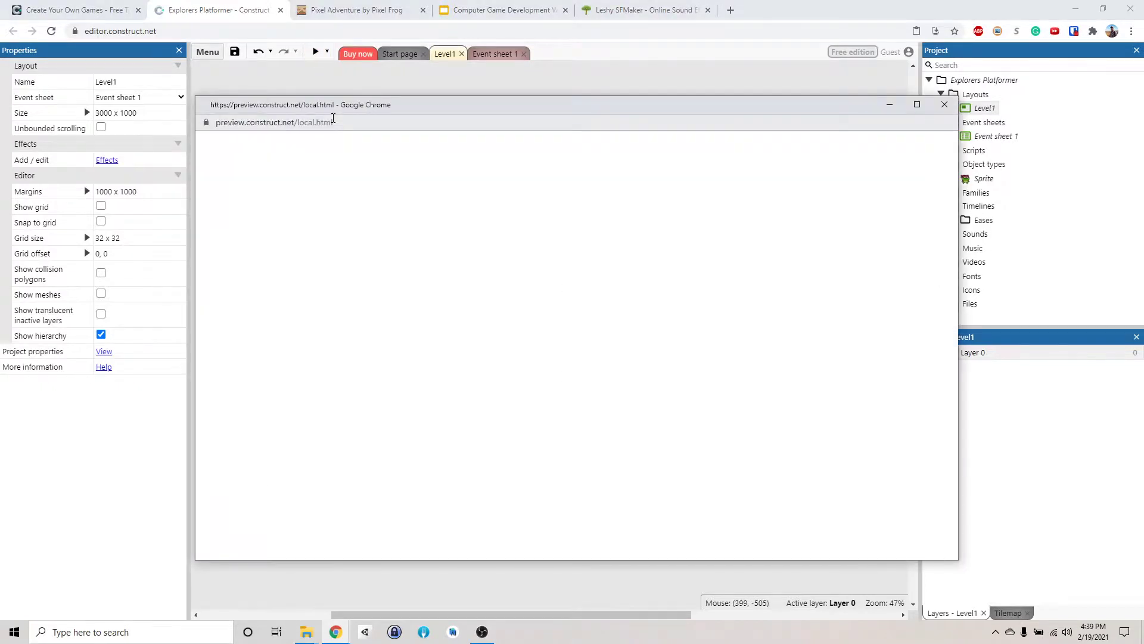